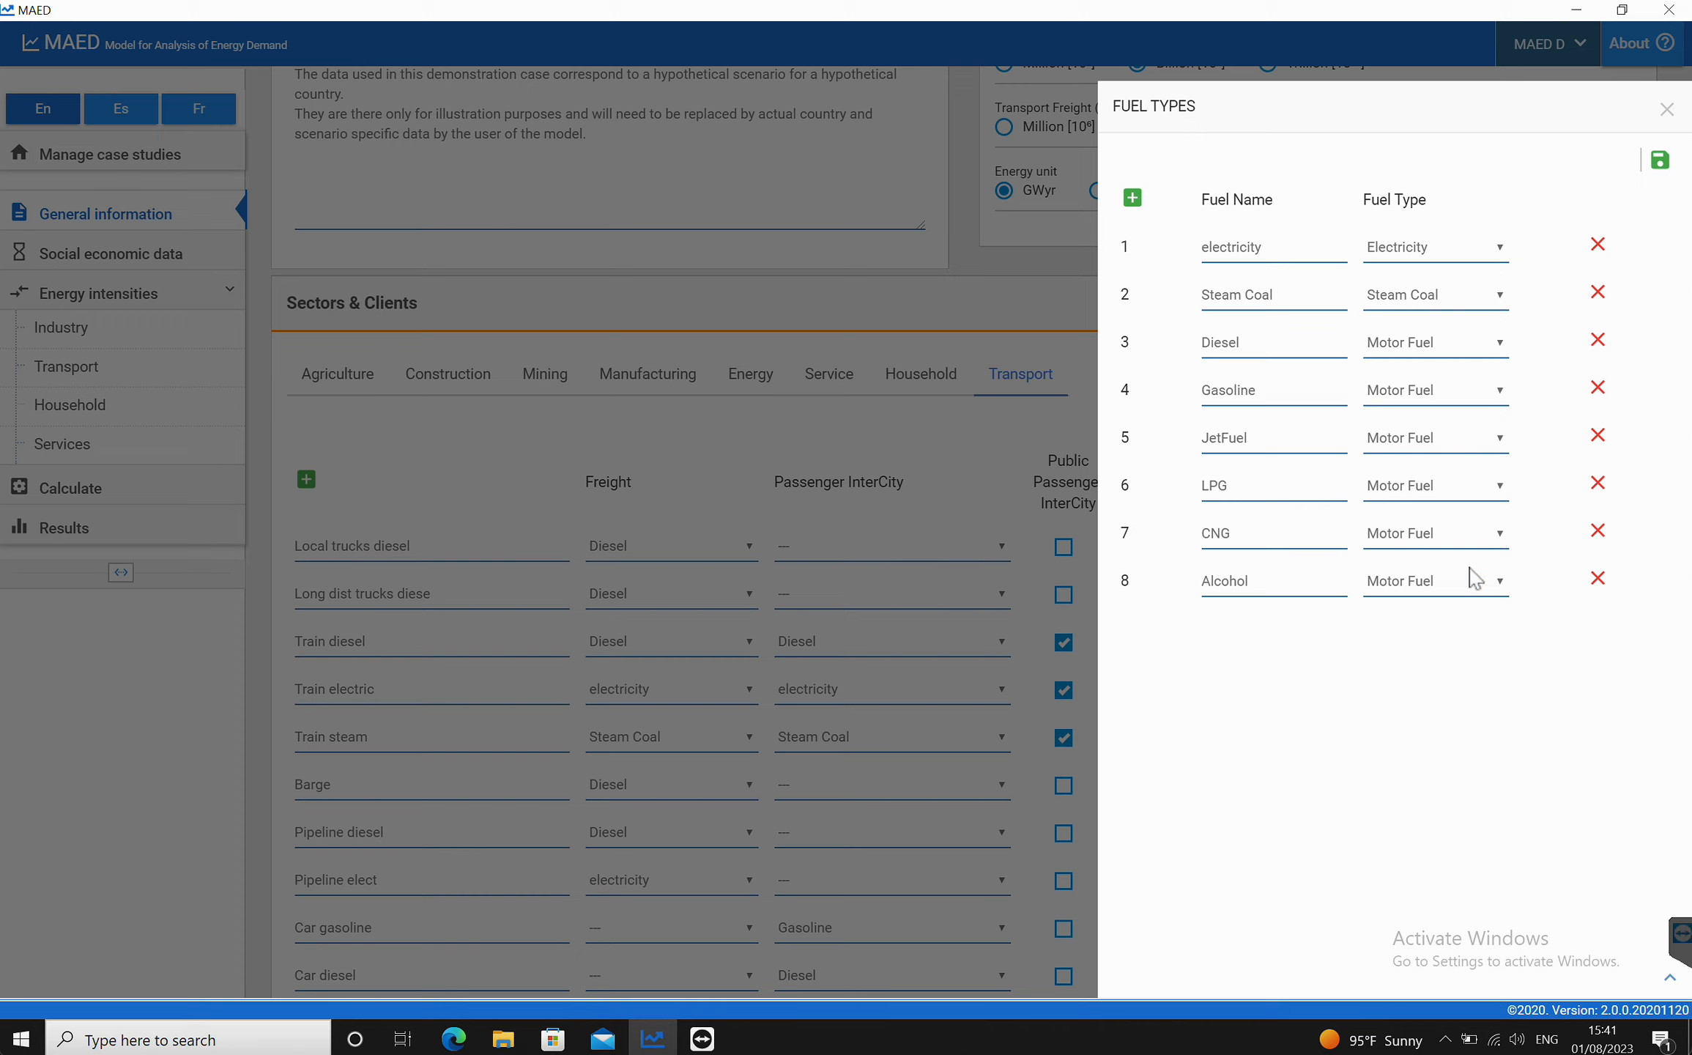
# Step: Check the first fuel's type options, then read the guide's target fuel list in the PDF
pyautogui.click(1500, 250)
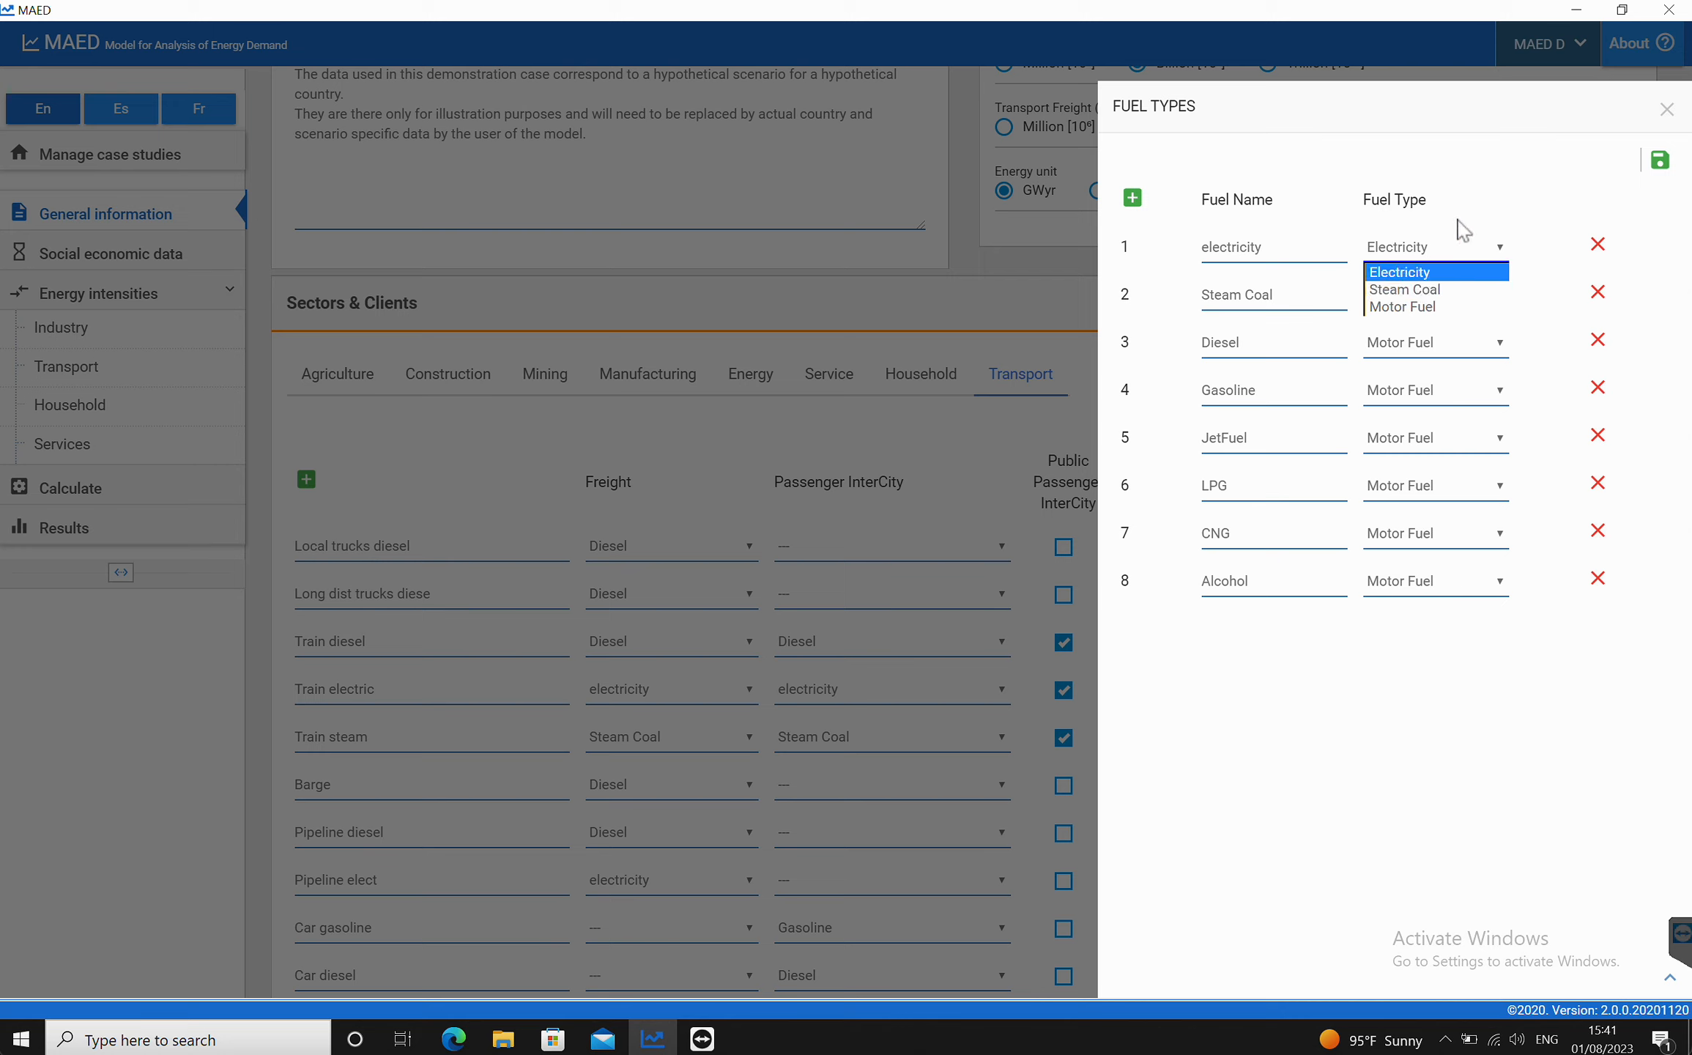
pyautogui.click(1511, 249)
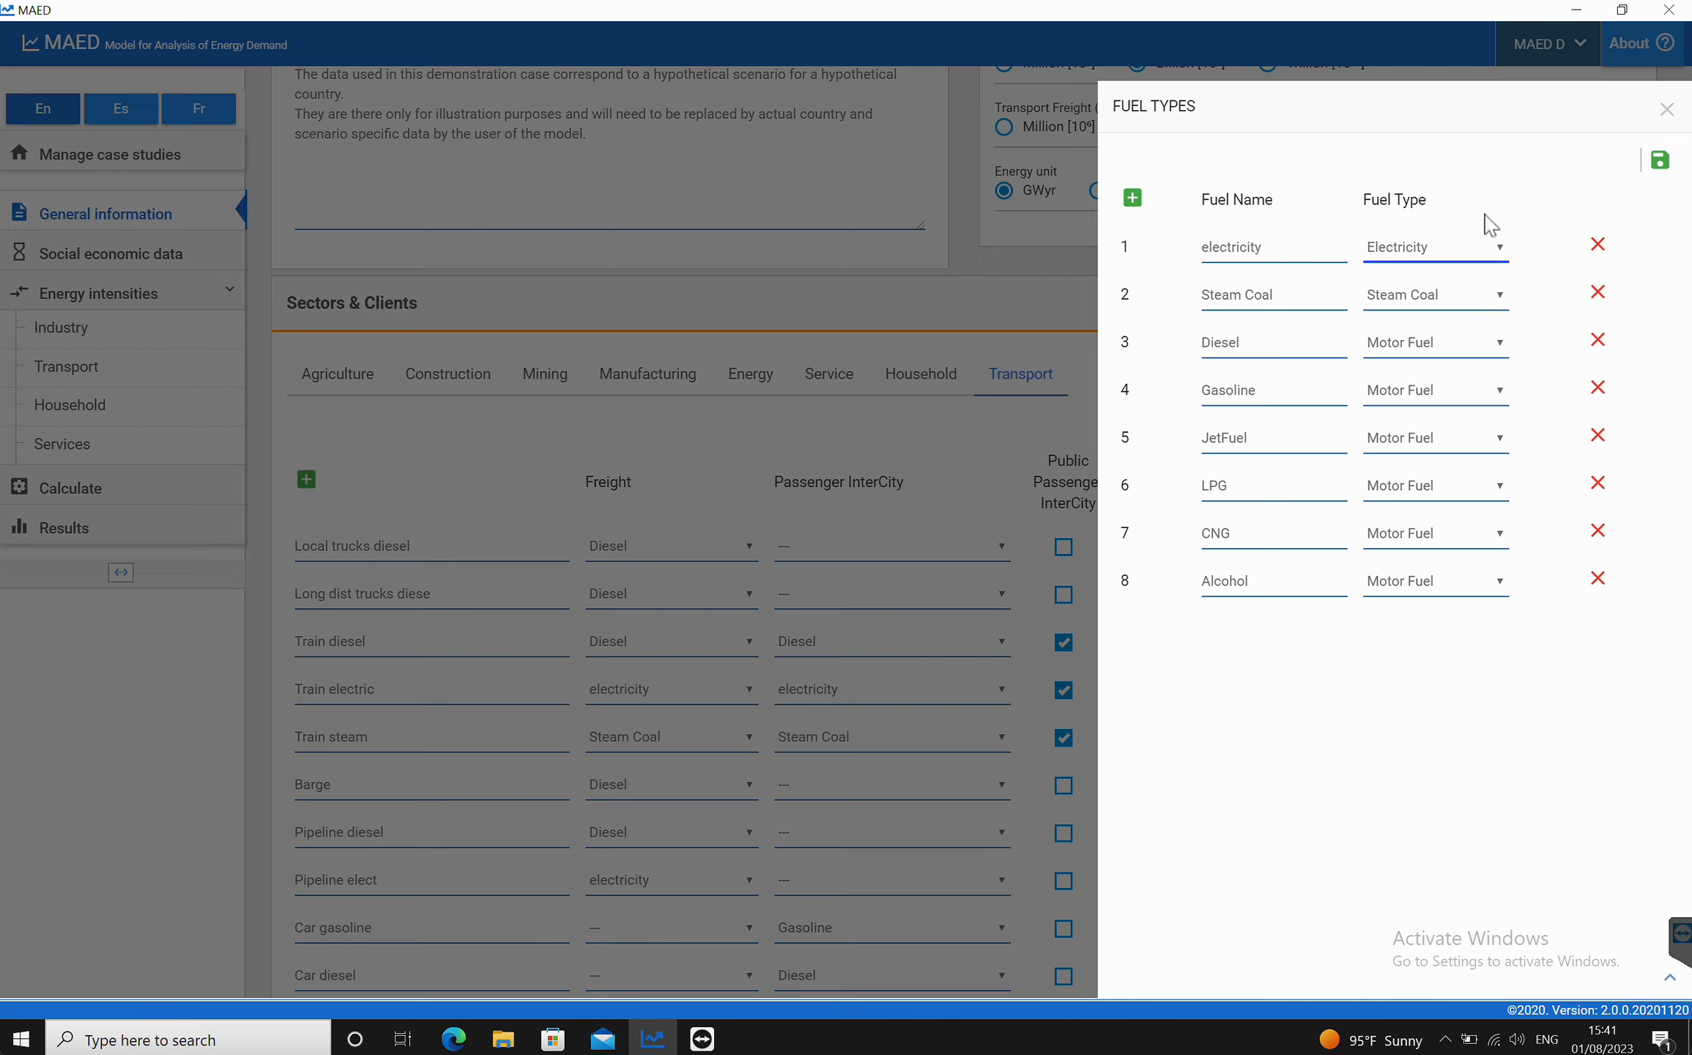
pyautogui.click(454, 1038)
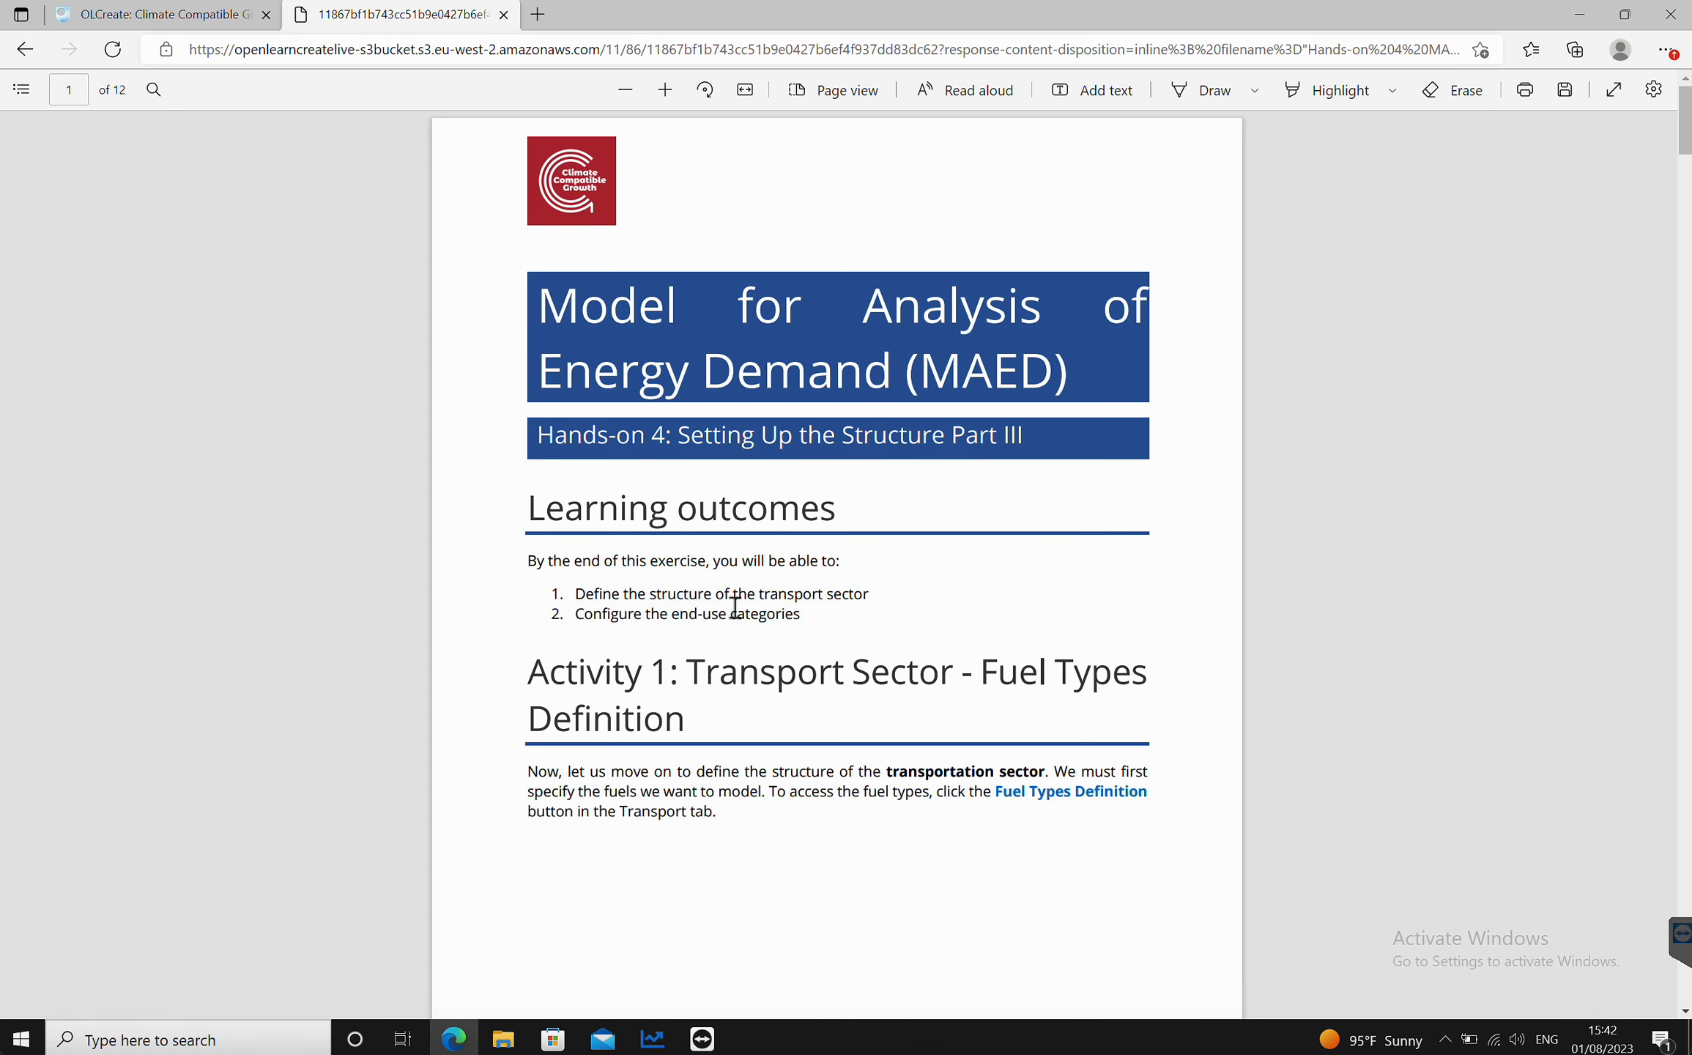
pyautogui.scroll(-15, 734, 606)
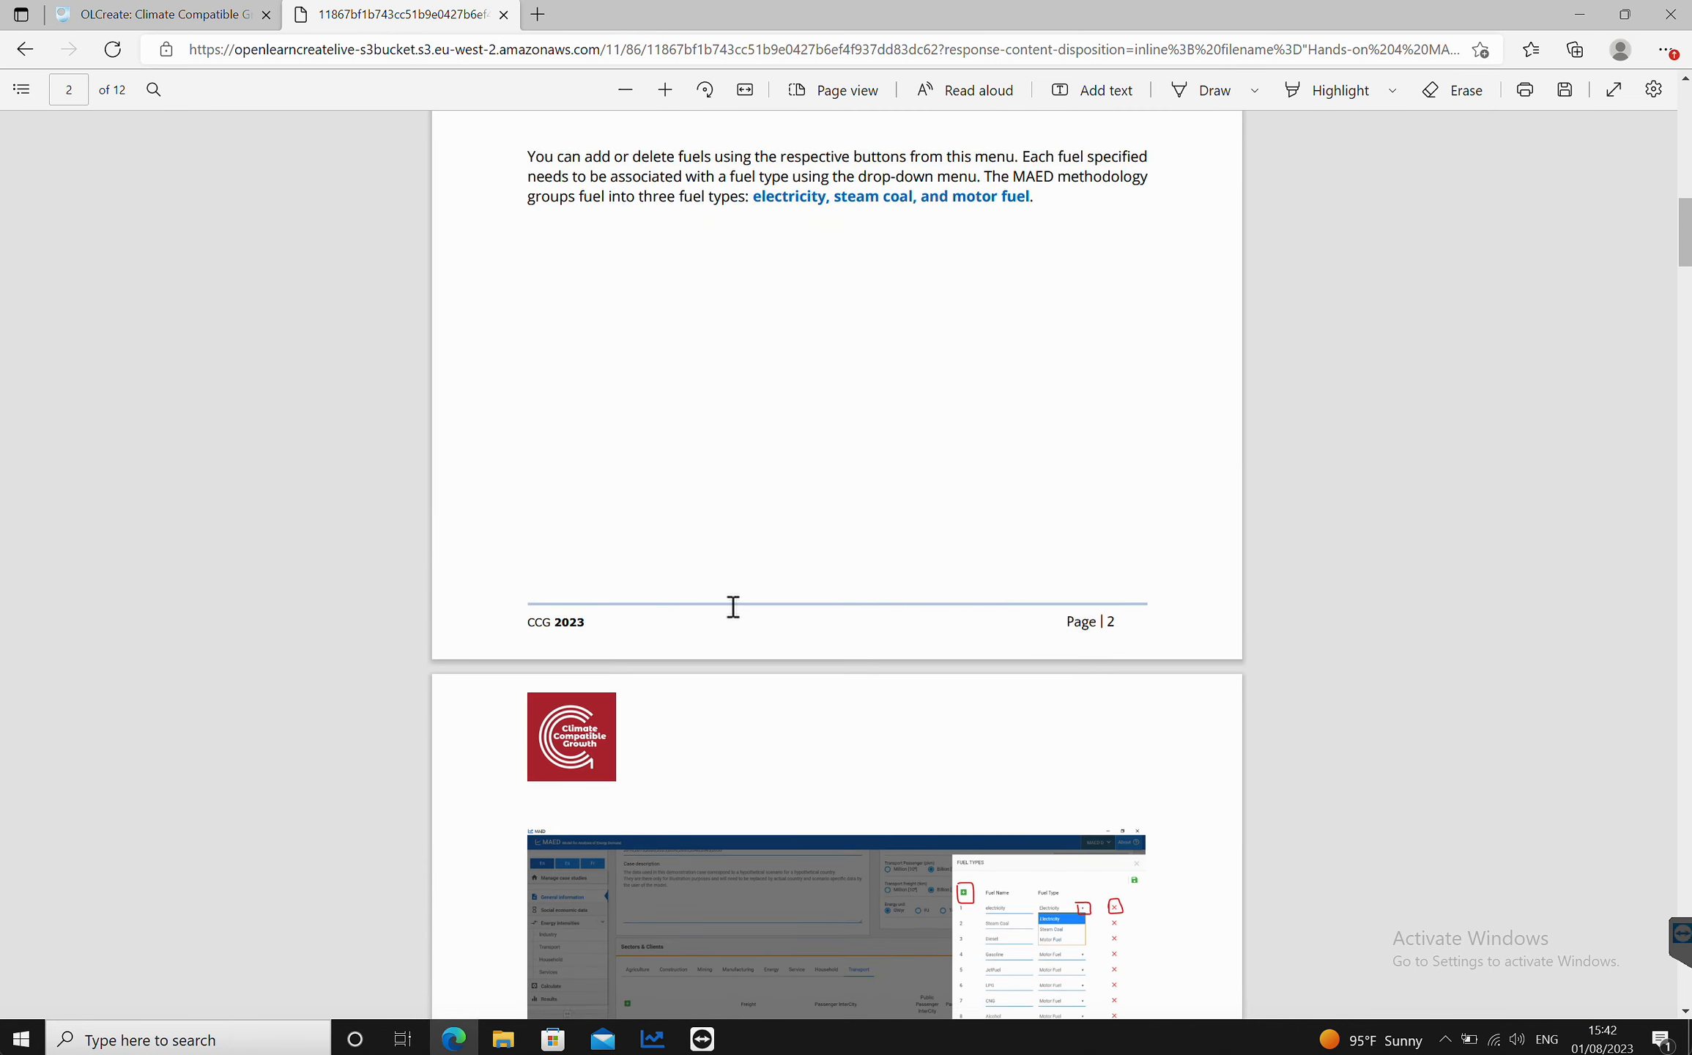
pyautogui.scroll(-10, 732, 606)
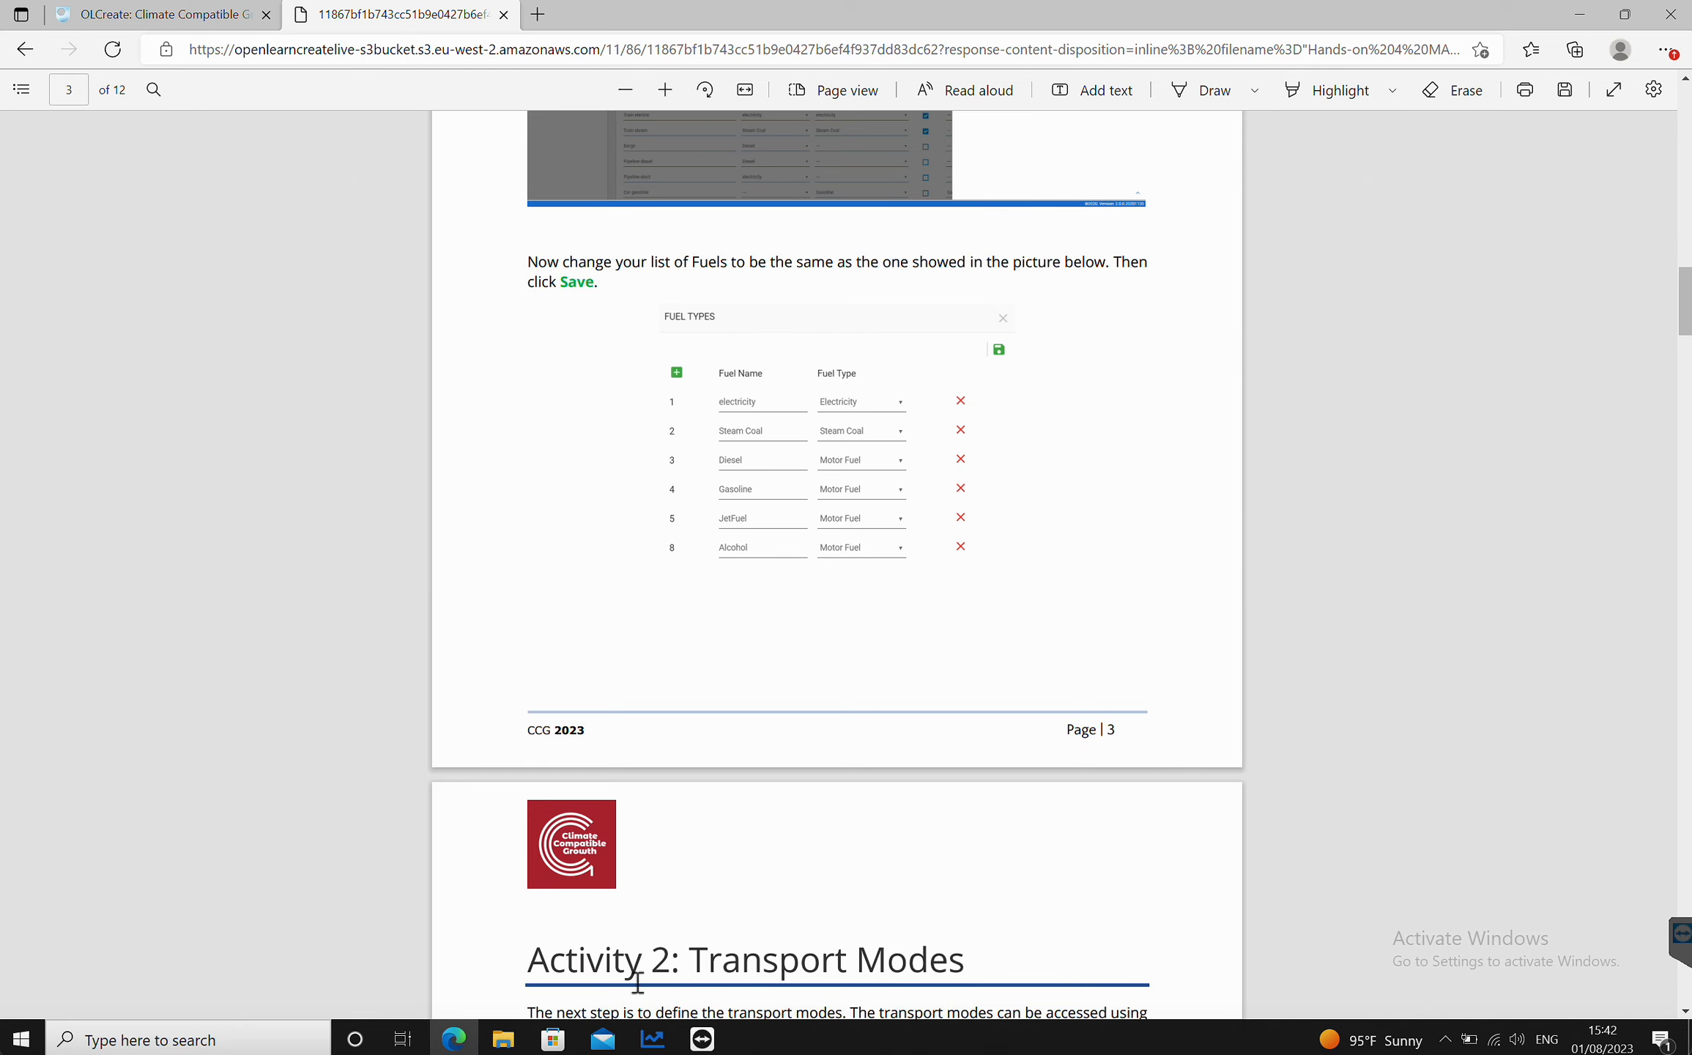
pyautogui.click(653, 1038)
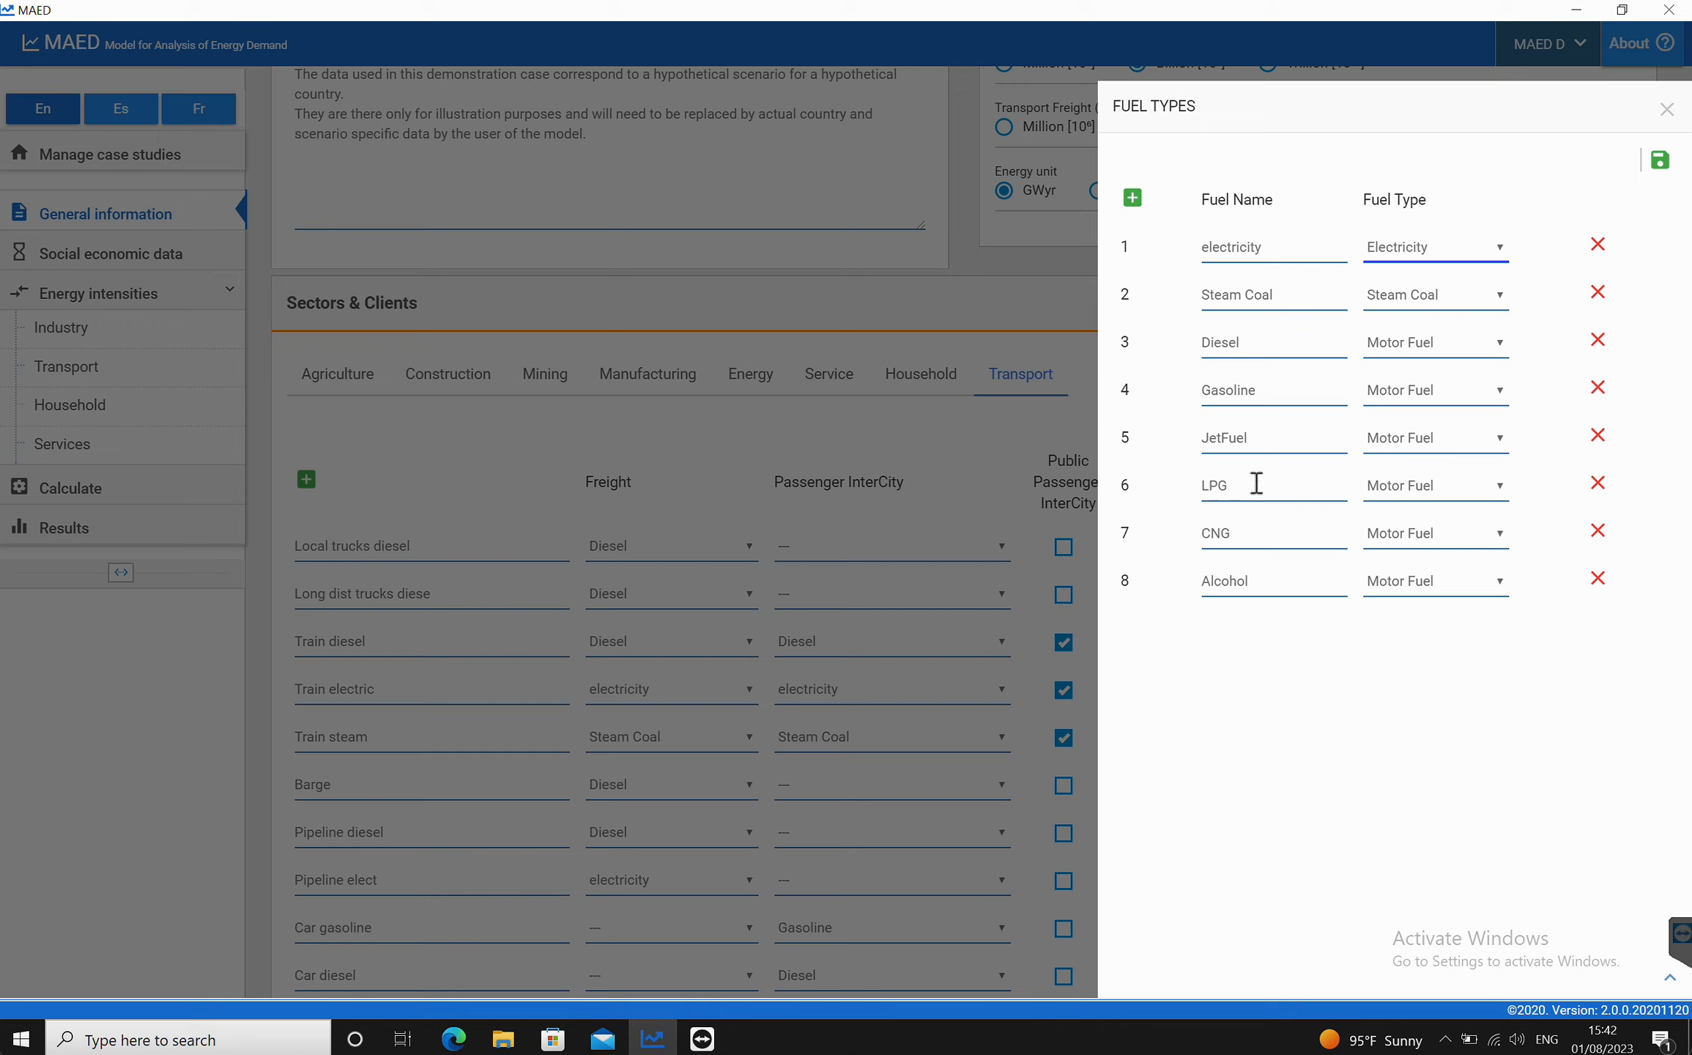
# Step: Delete the LPG and CNG fuel types, save the fuel type list and close the dialog
pyautogui.click(1597, 482)
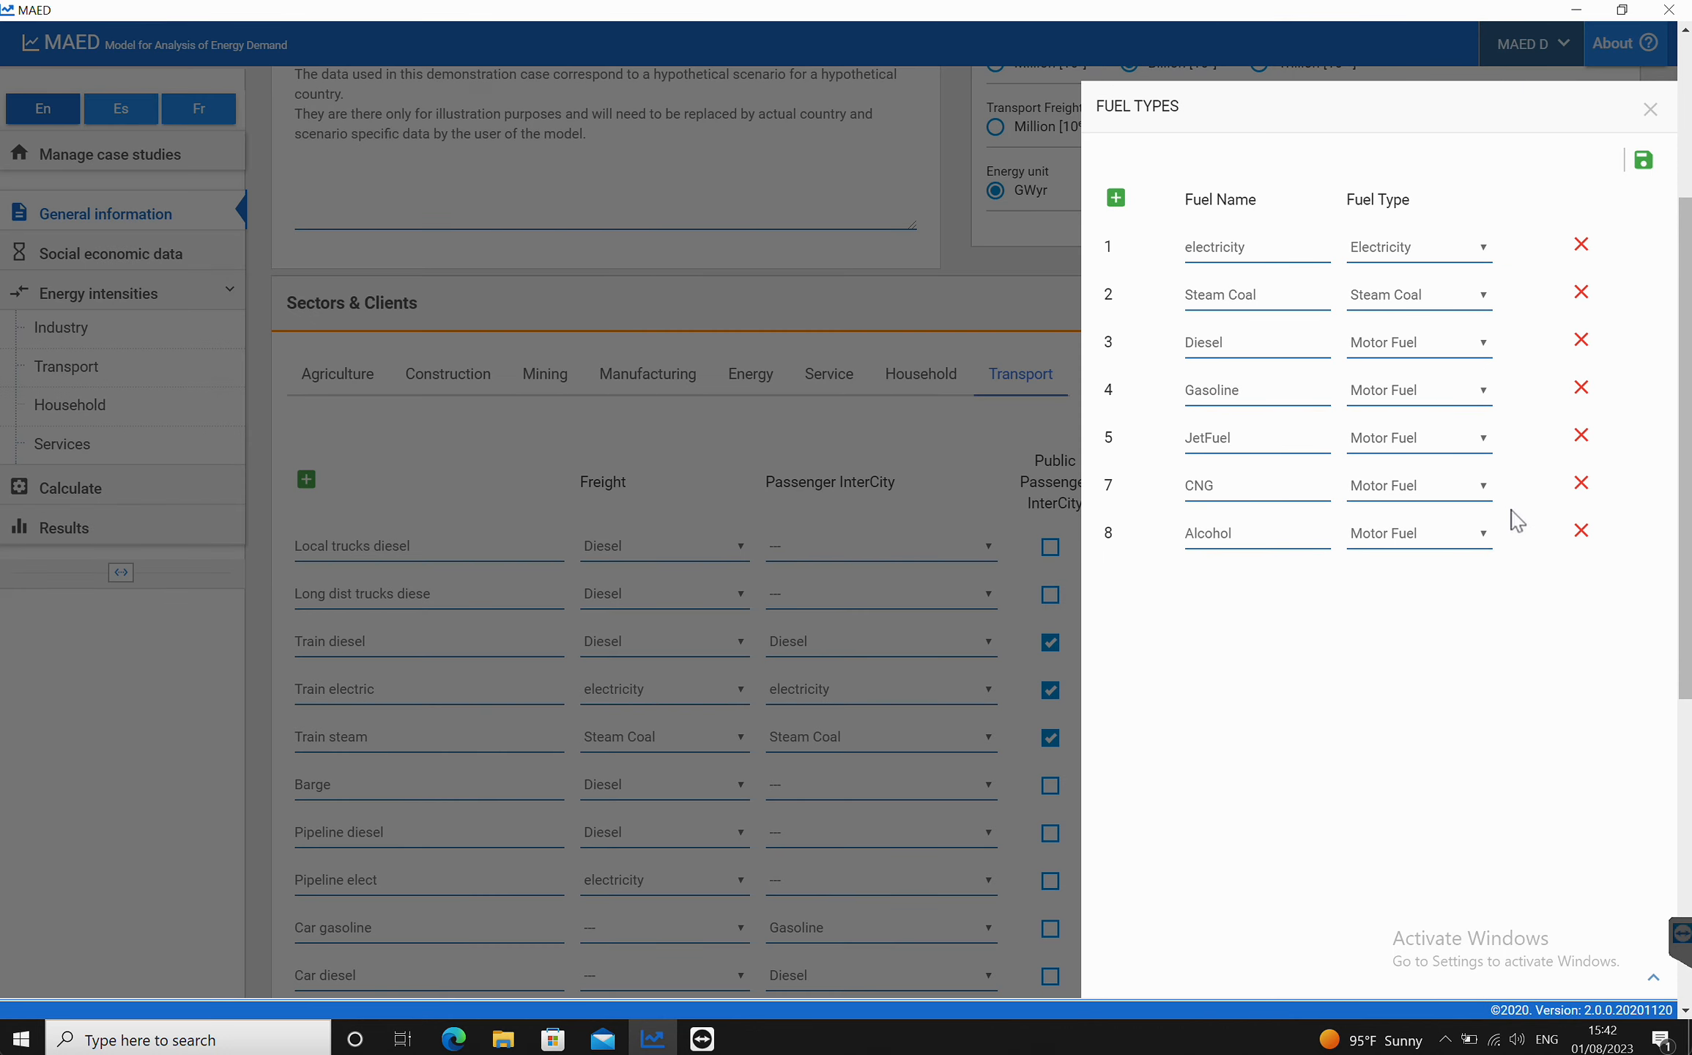
pyautogui.click(1581, 484)
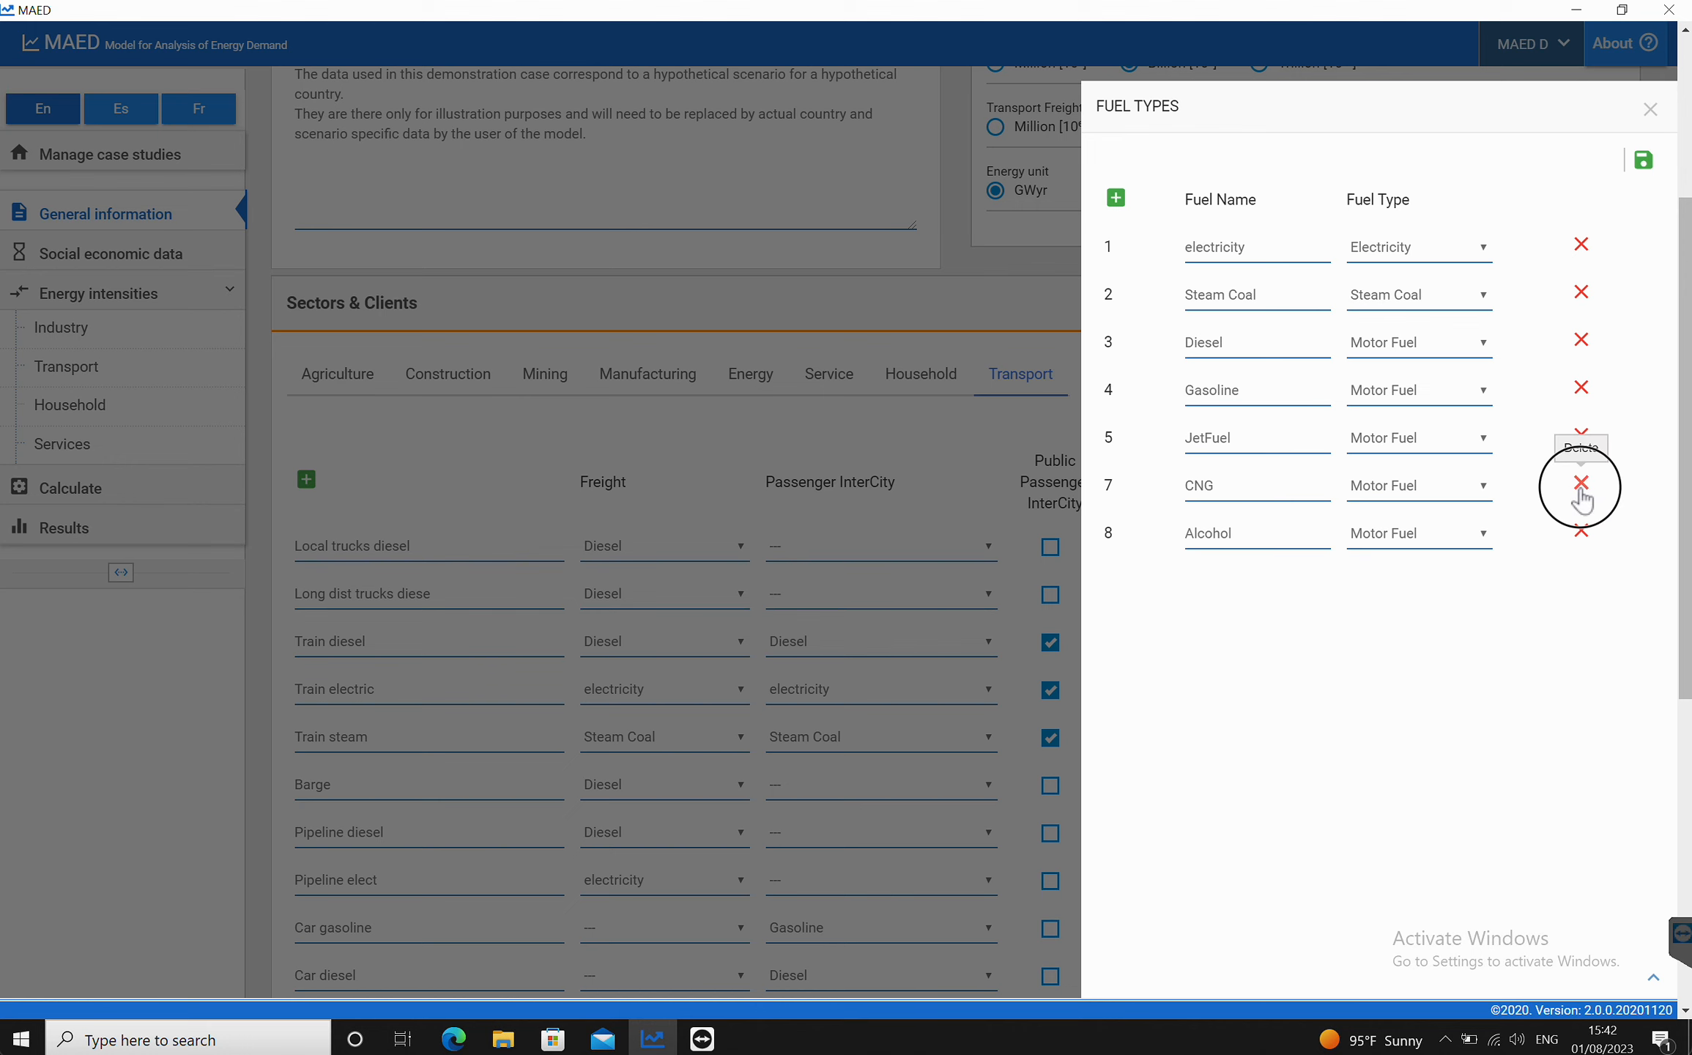
pyautogui.click(1094, 182)
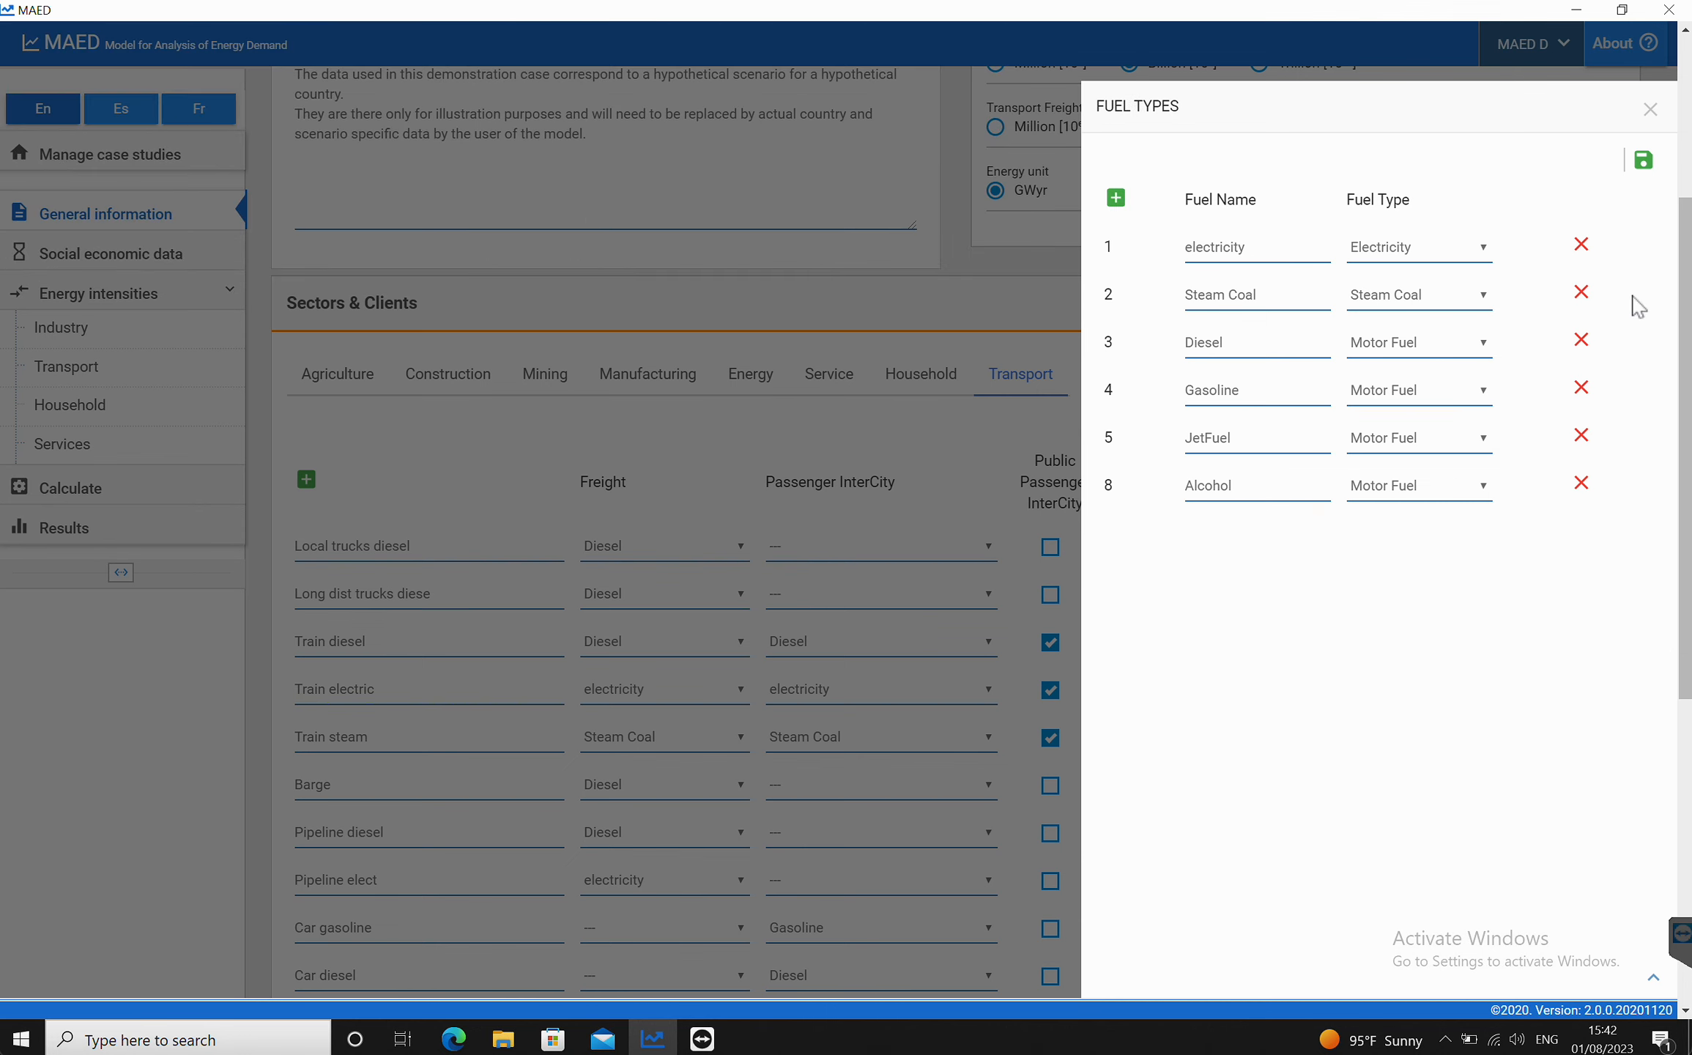
pyautogui.click(1643, 159)
pyautogui.click(1650, 110)
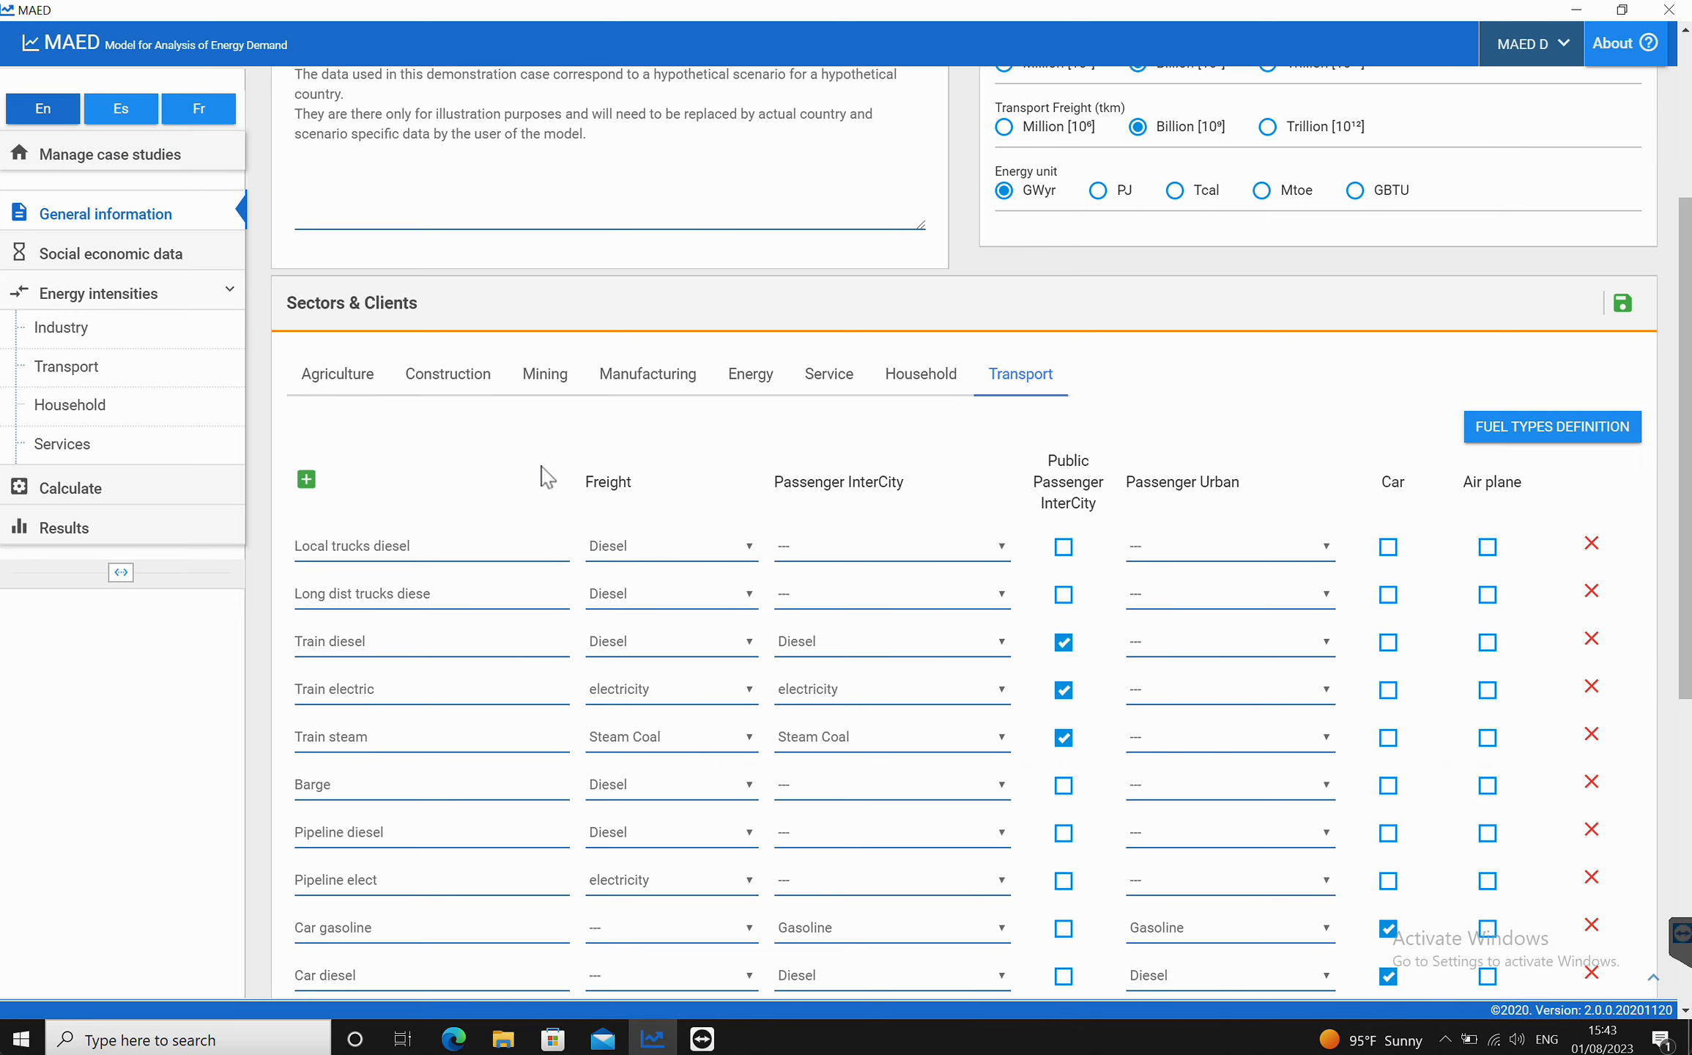
# Step: Inspect the transport modes table and the fuel choices offered in the Freight column
pyautogui.scroll(-3, 546, 472)
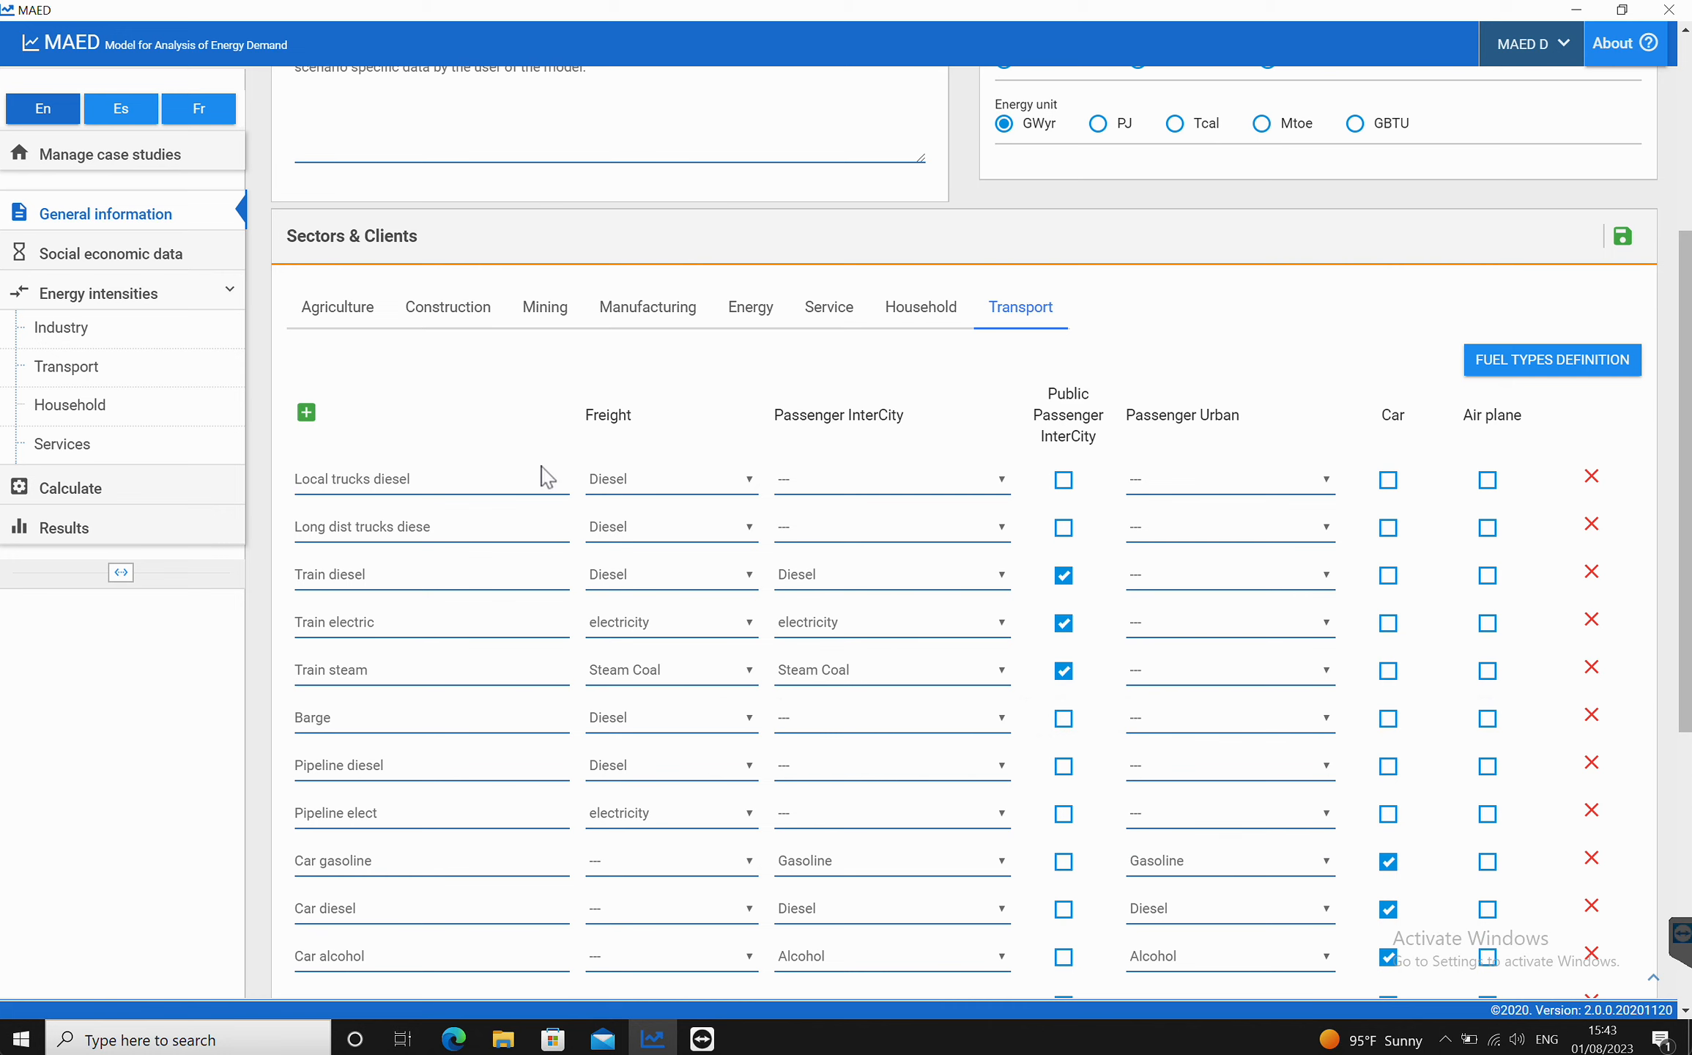
pyautogui.scroll(-1, 542, 466)
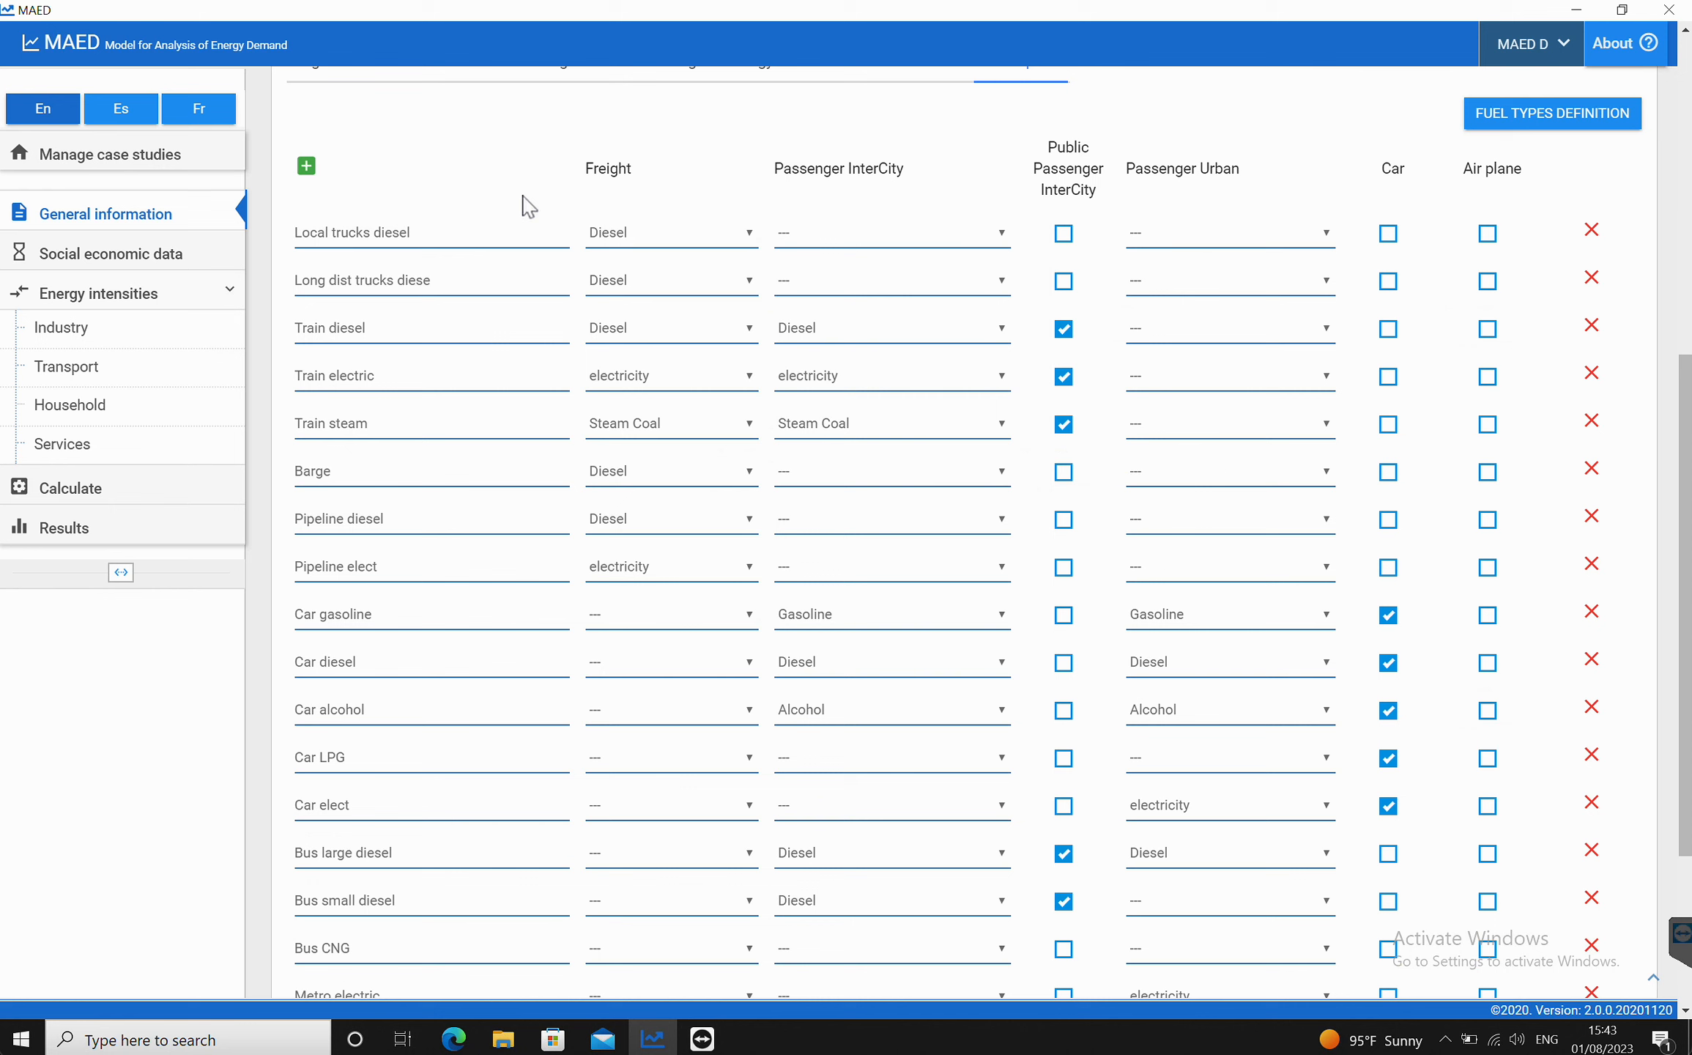
pyautogui.scroll(2, 527, 207)
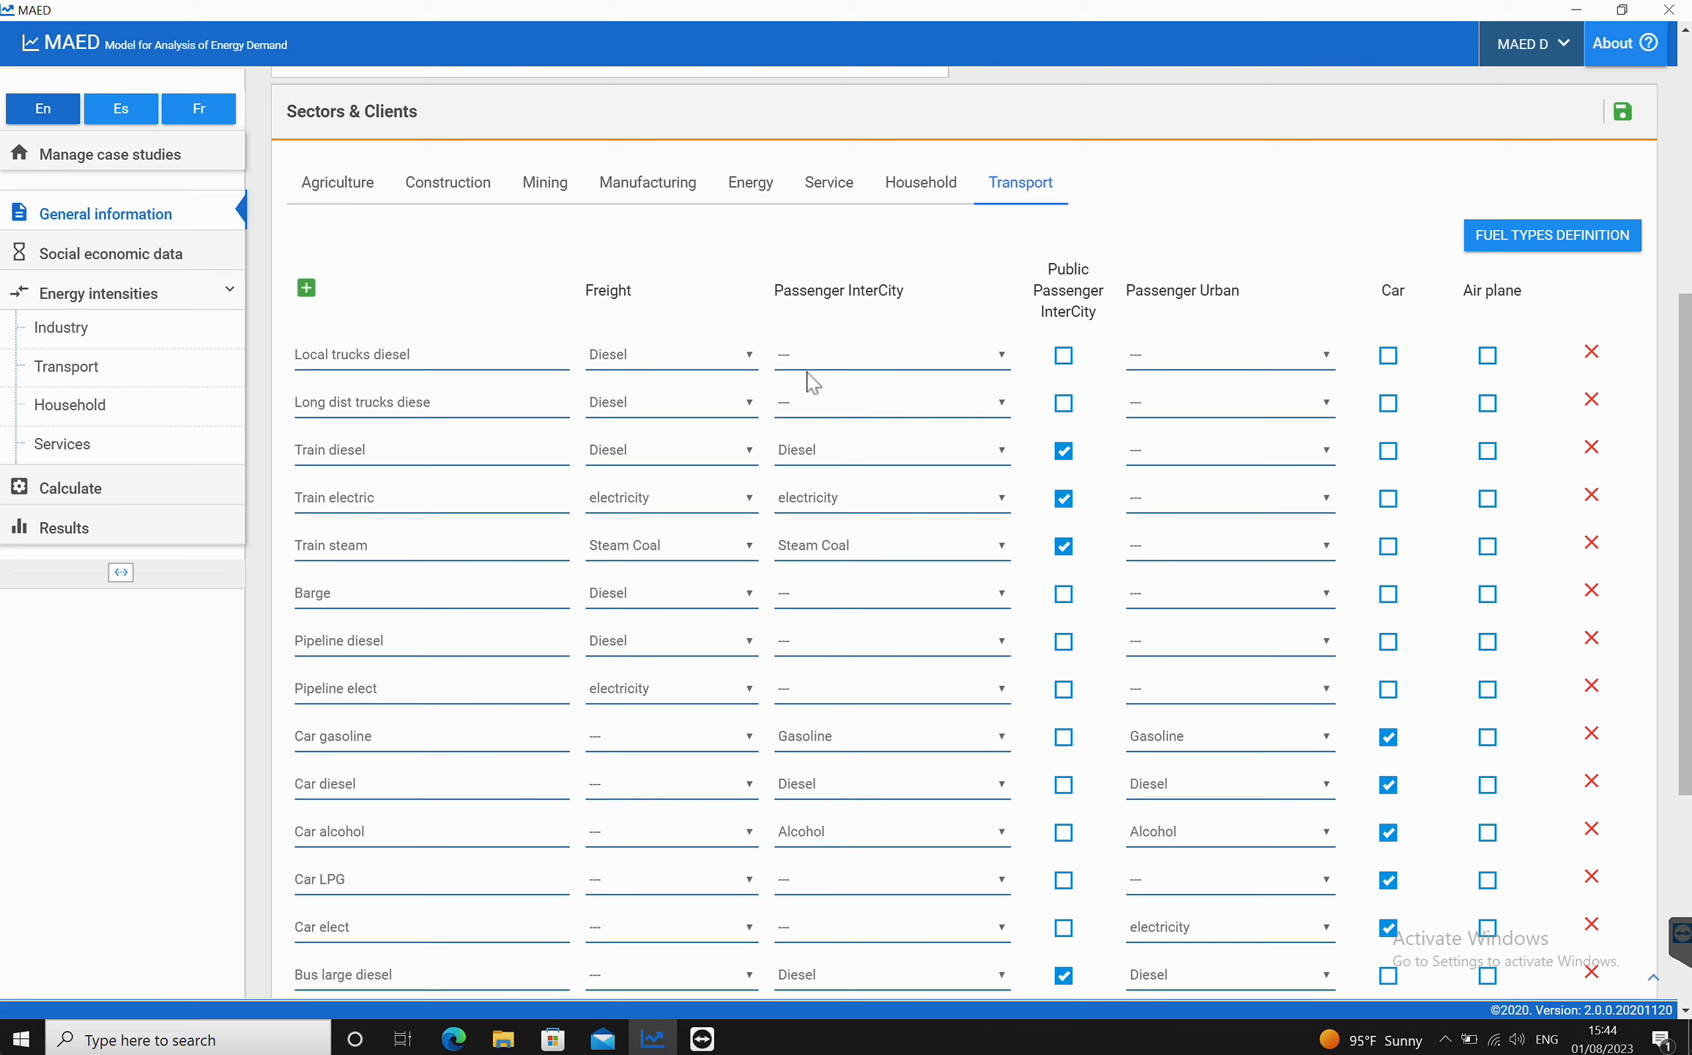
pyautogui.click(751, 358)
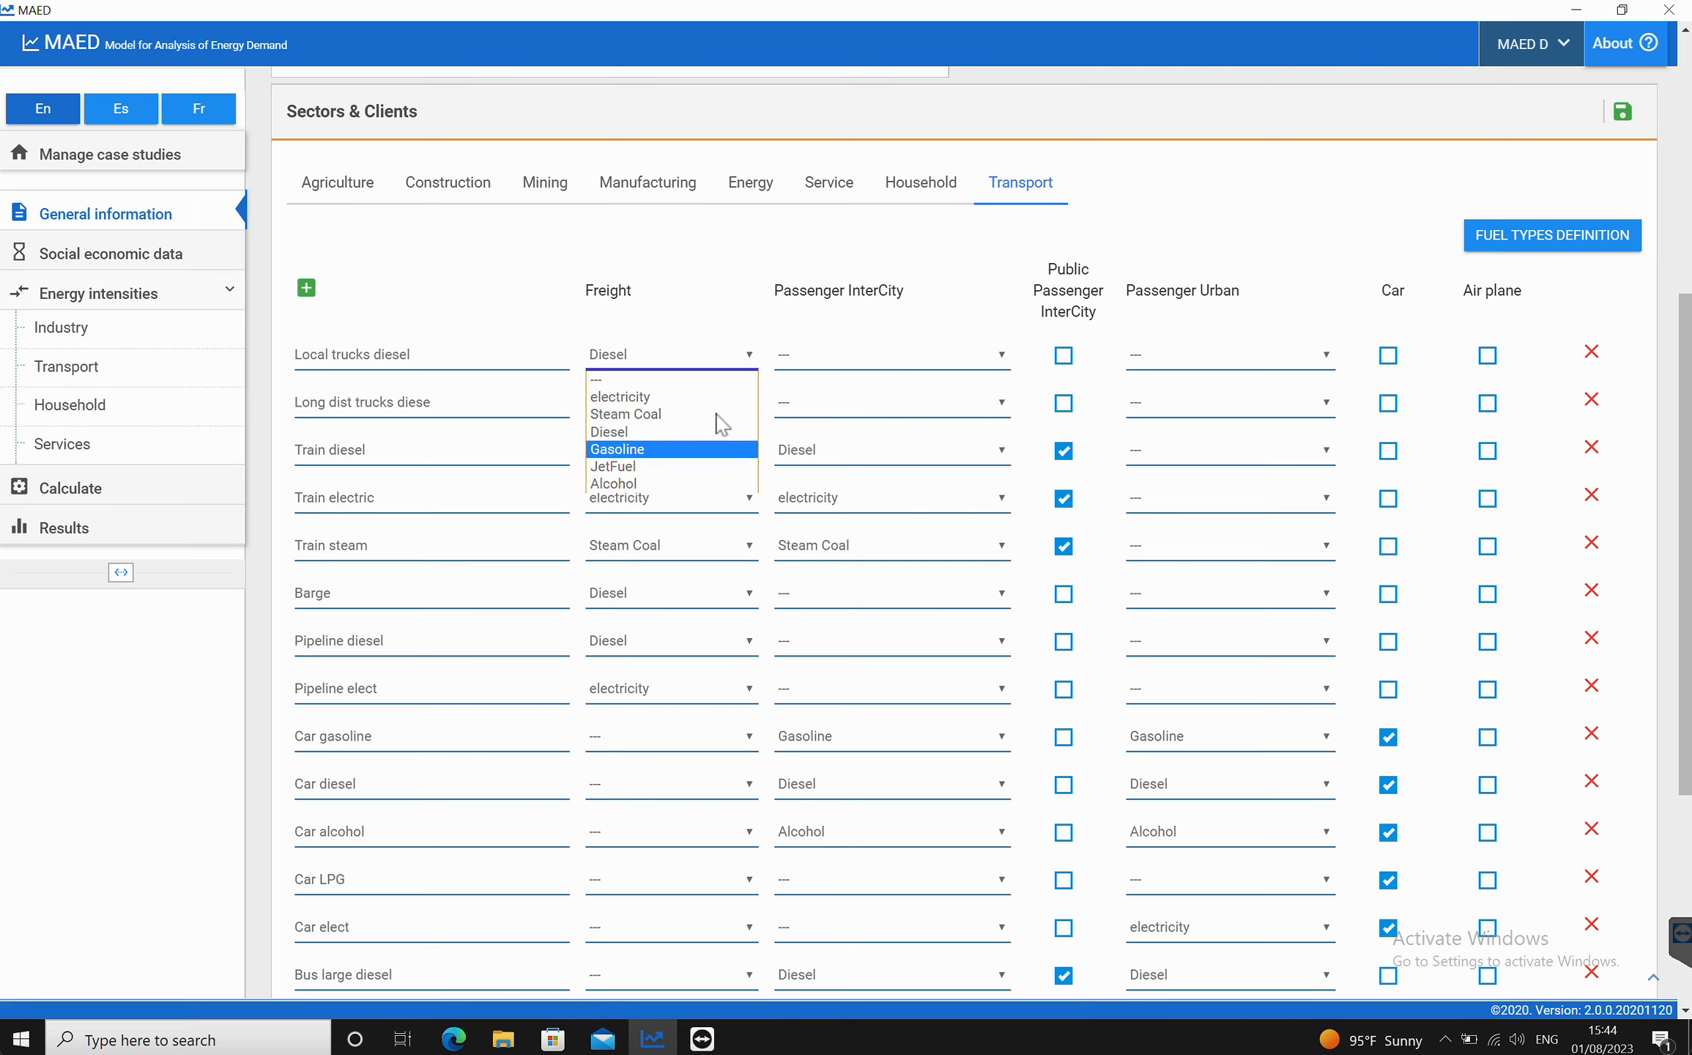
pyautogui.click(706, 246)
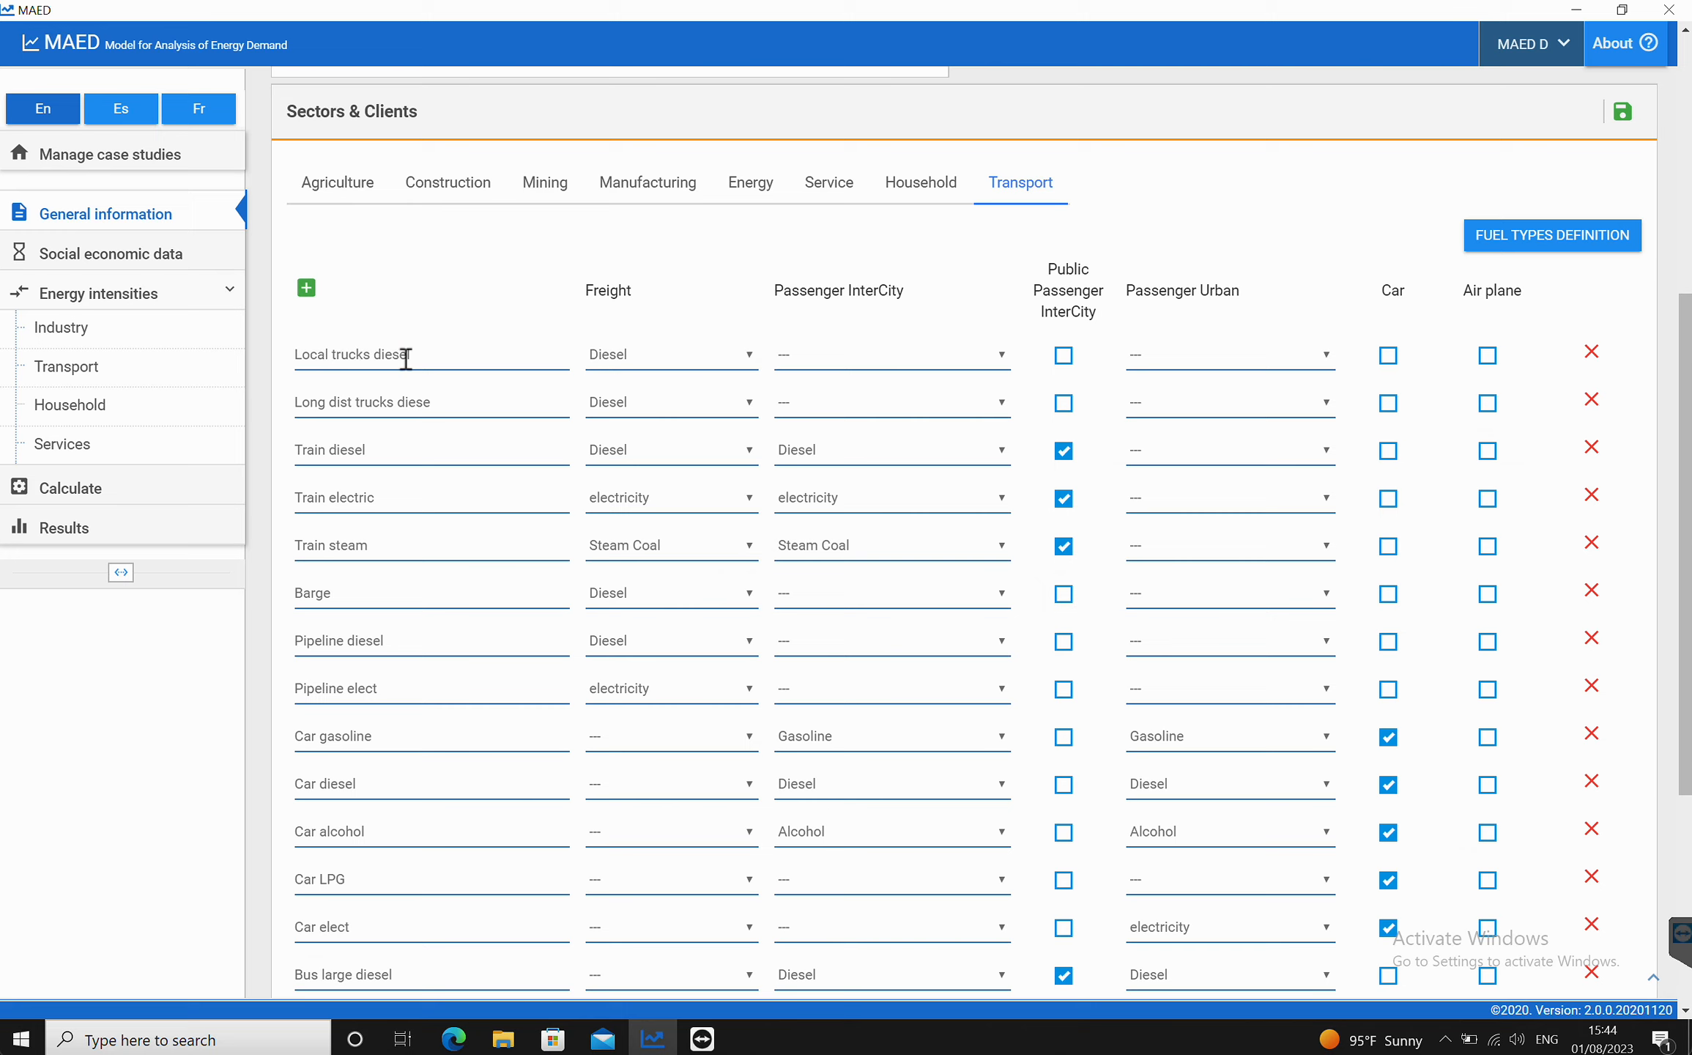
pyautogui.click(758, 356)
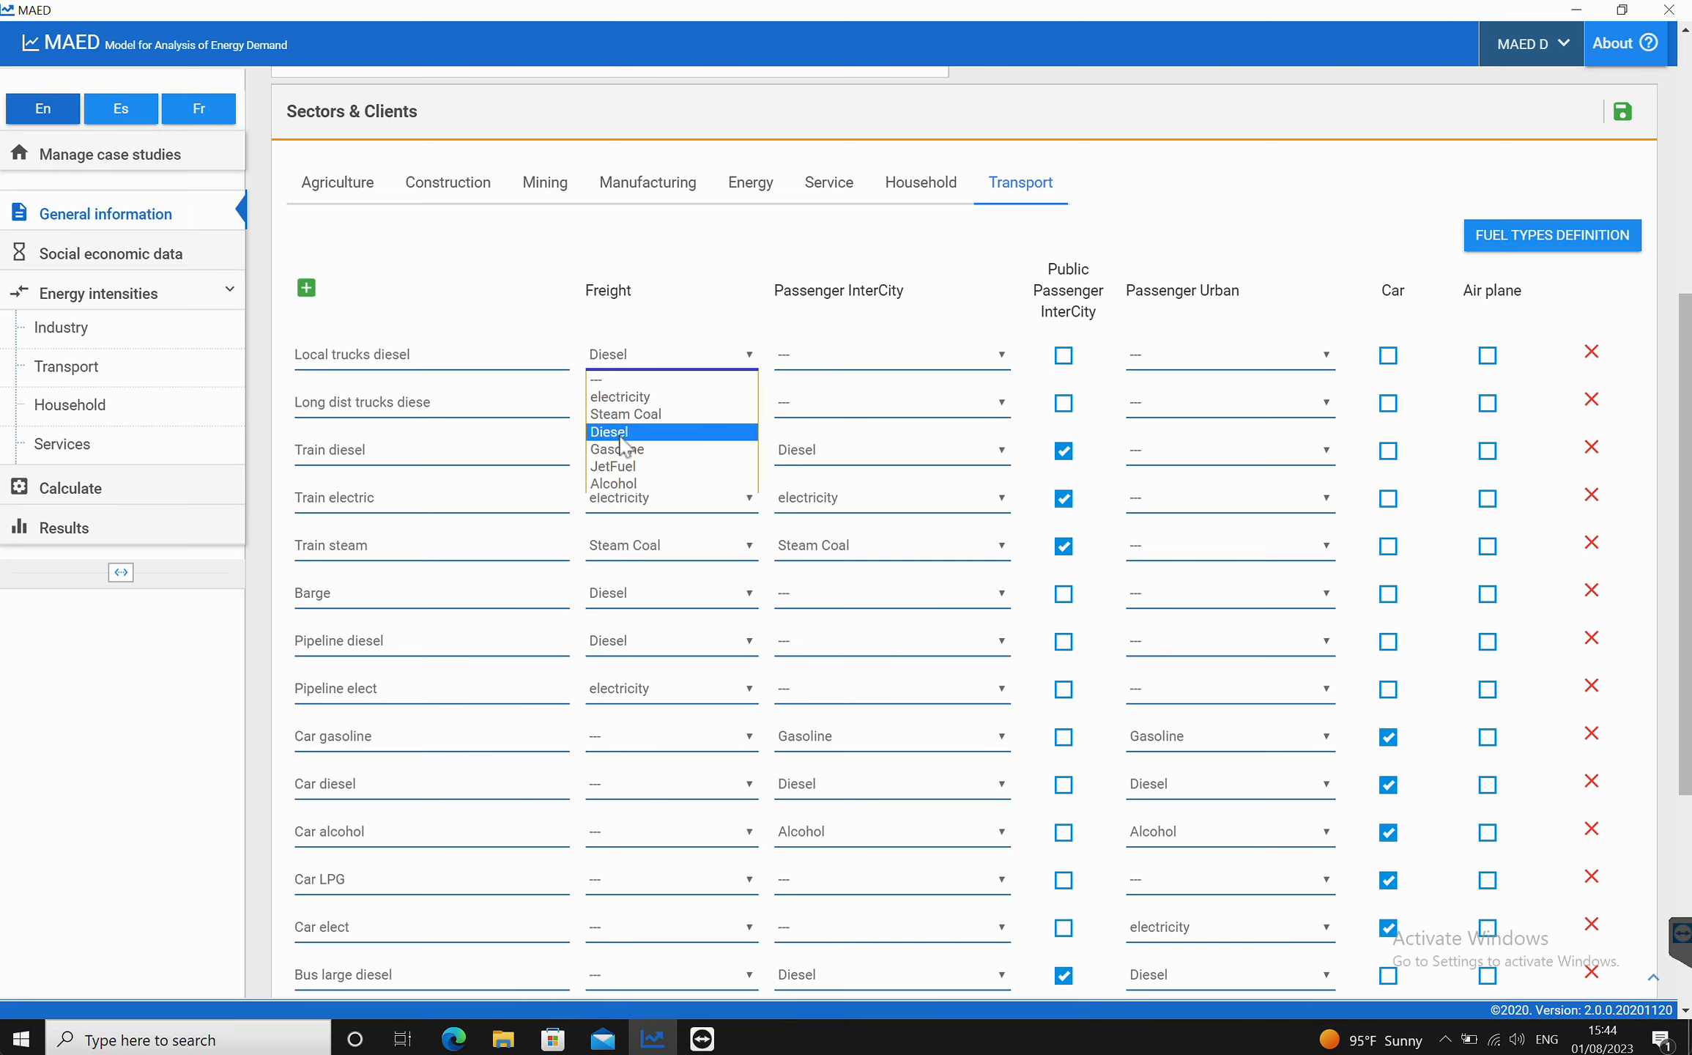
pyautogui.click(699, 279)
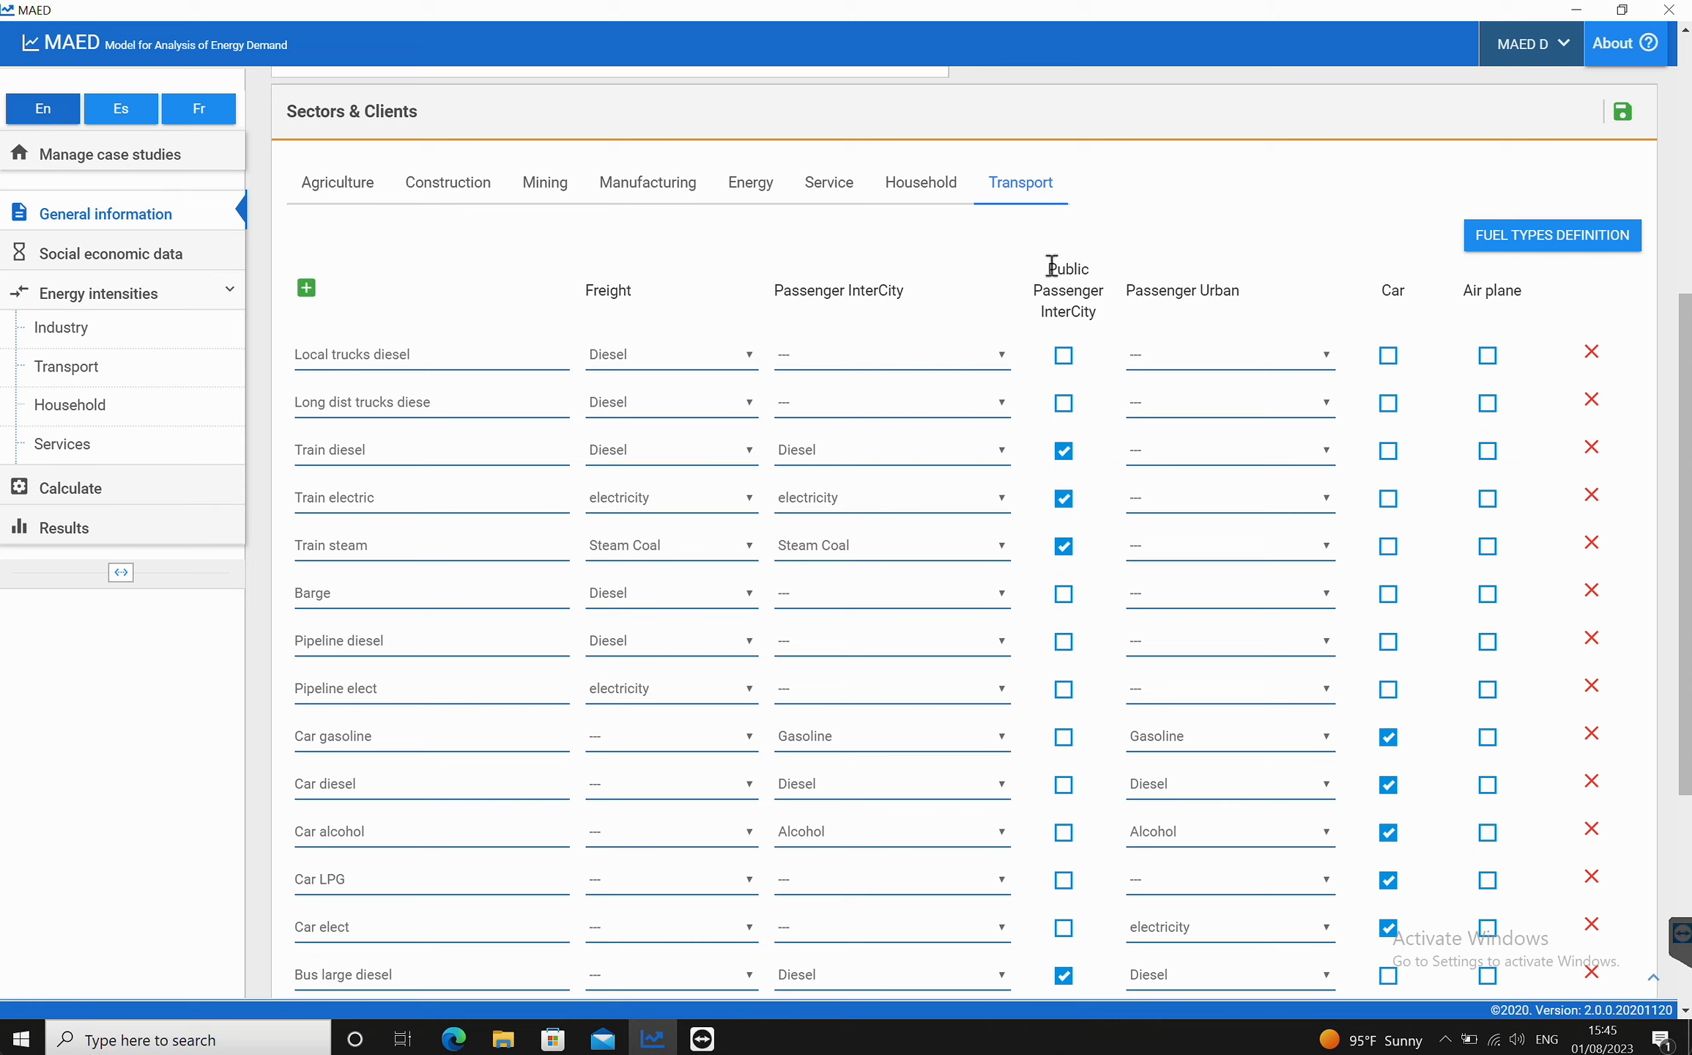
pyautogui.moveTo(1051, 265); pyautogui.dragTo(1099, 322)
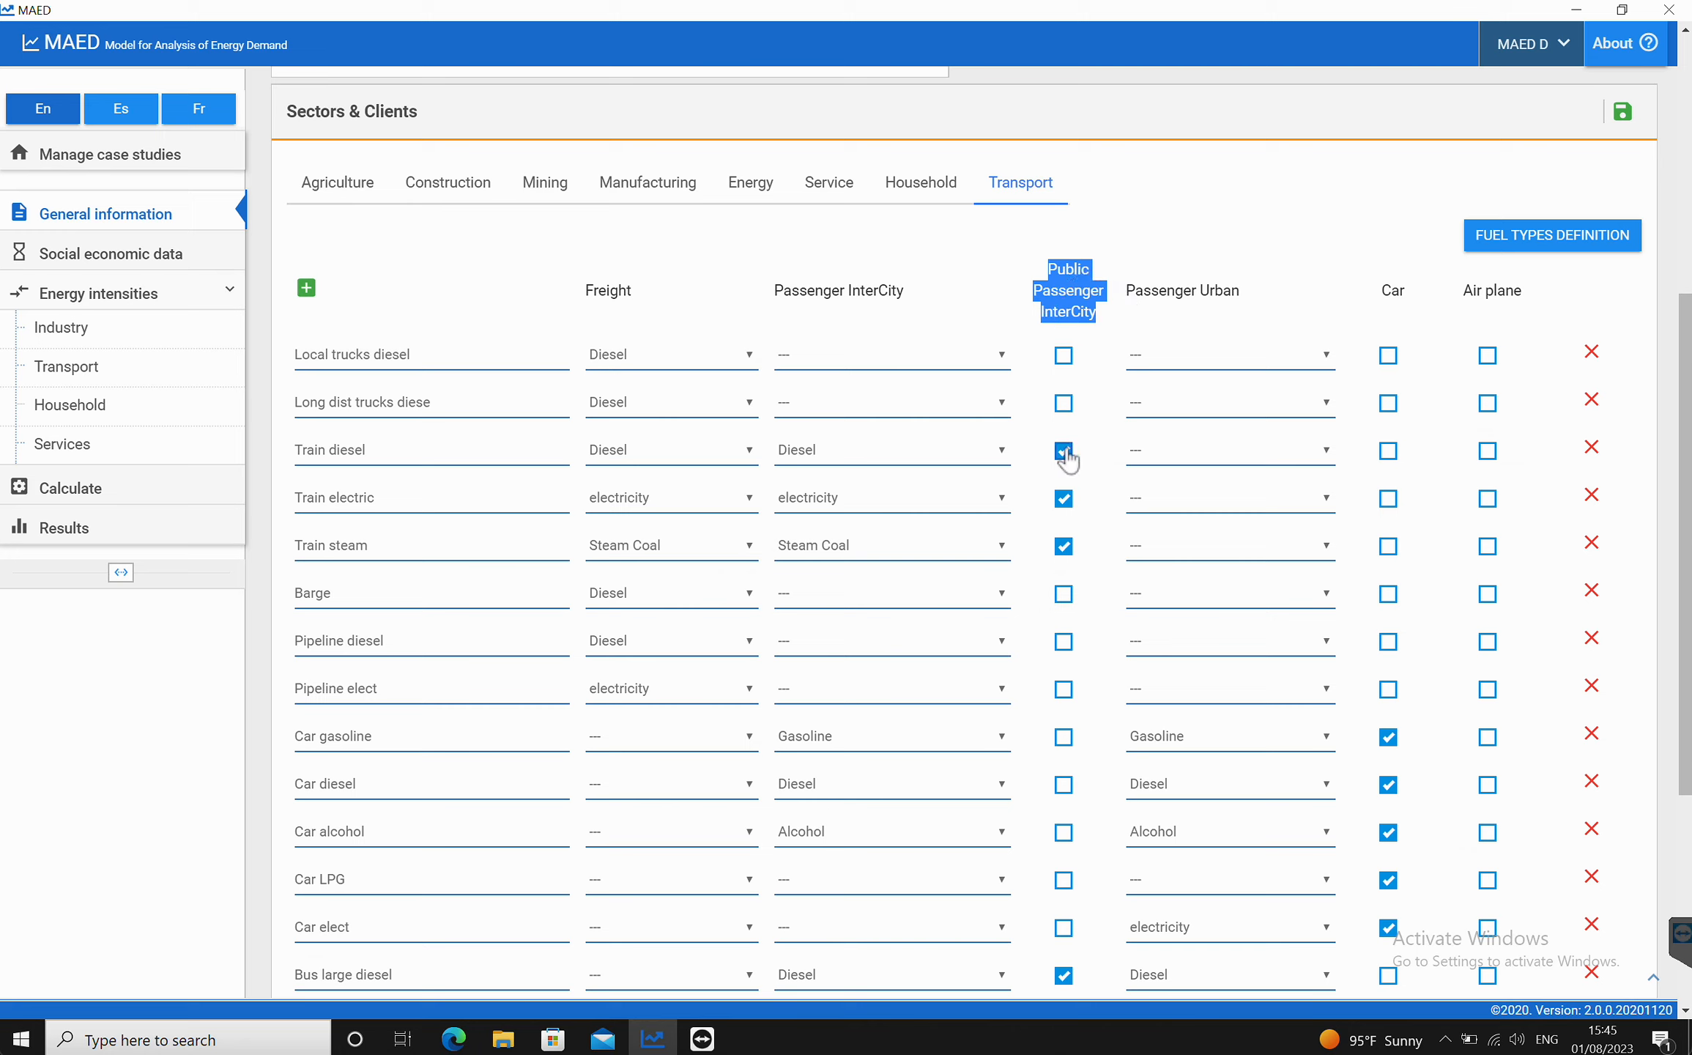
pyautogui.click(1090, 246)
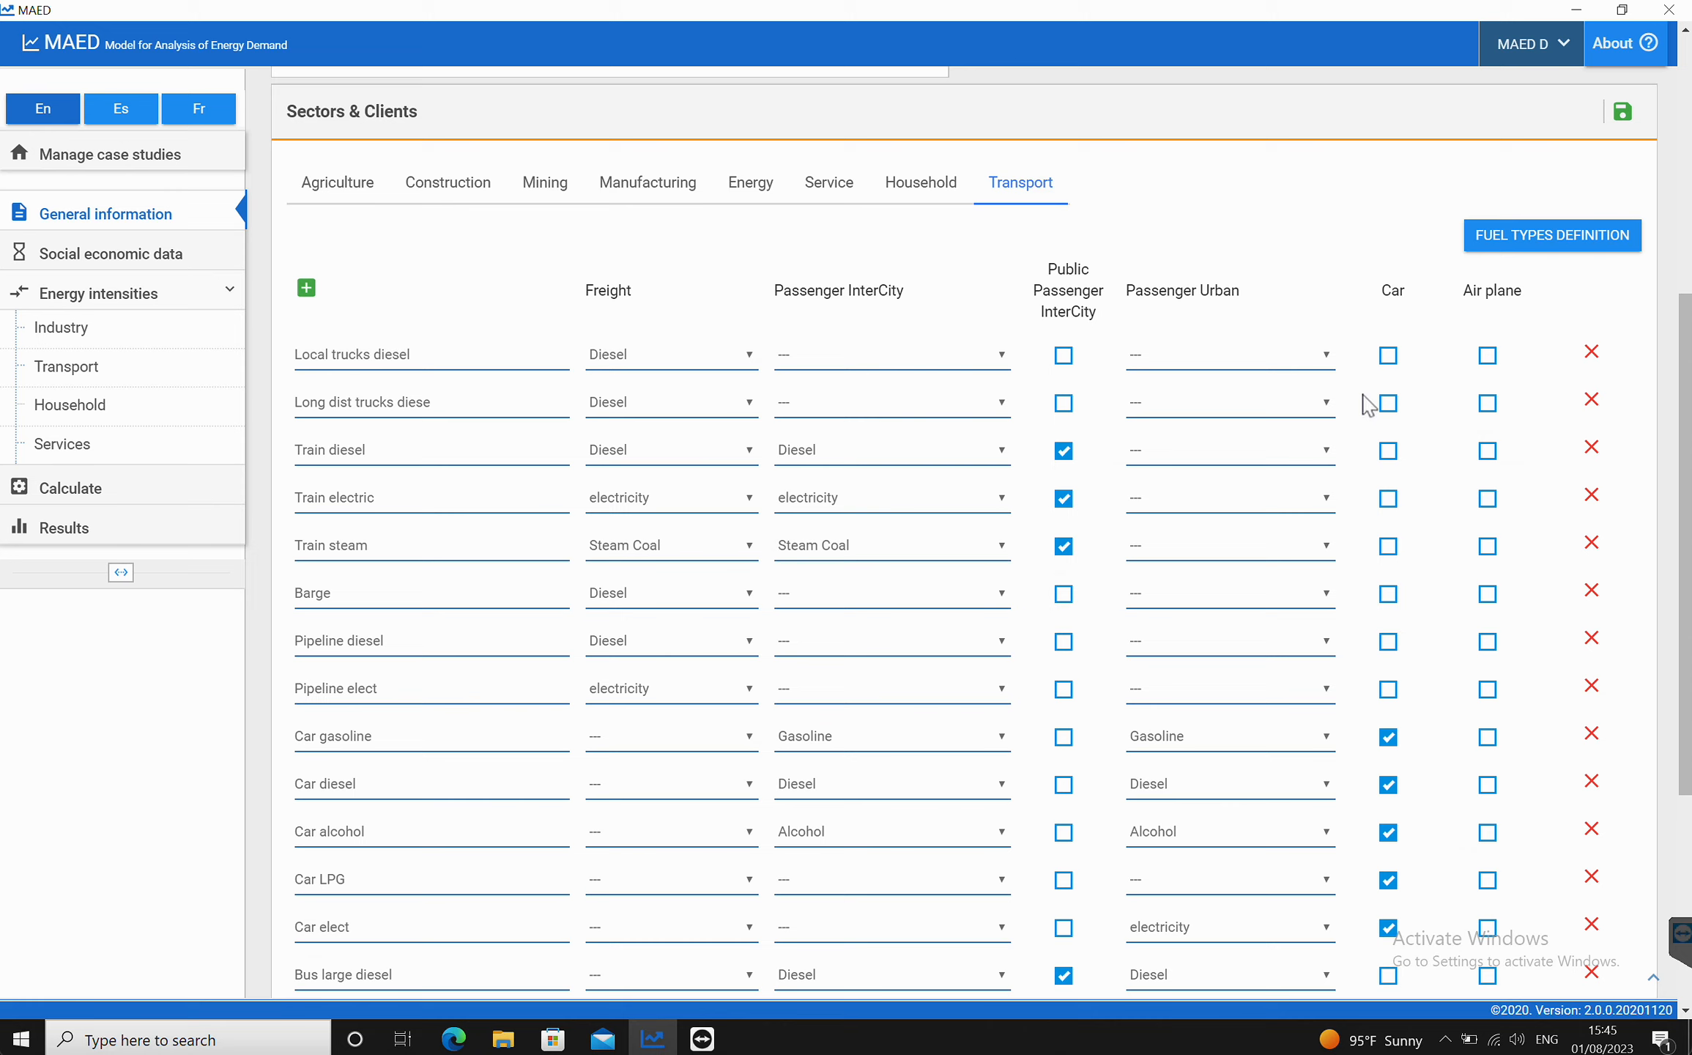
# Step: Read the guide's target transport mode list in the browser PDF
pyautogui.click(454, 1038)
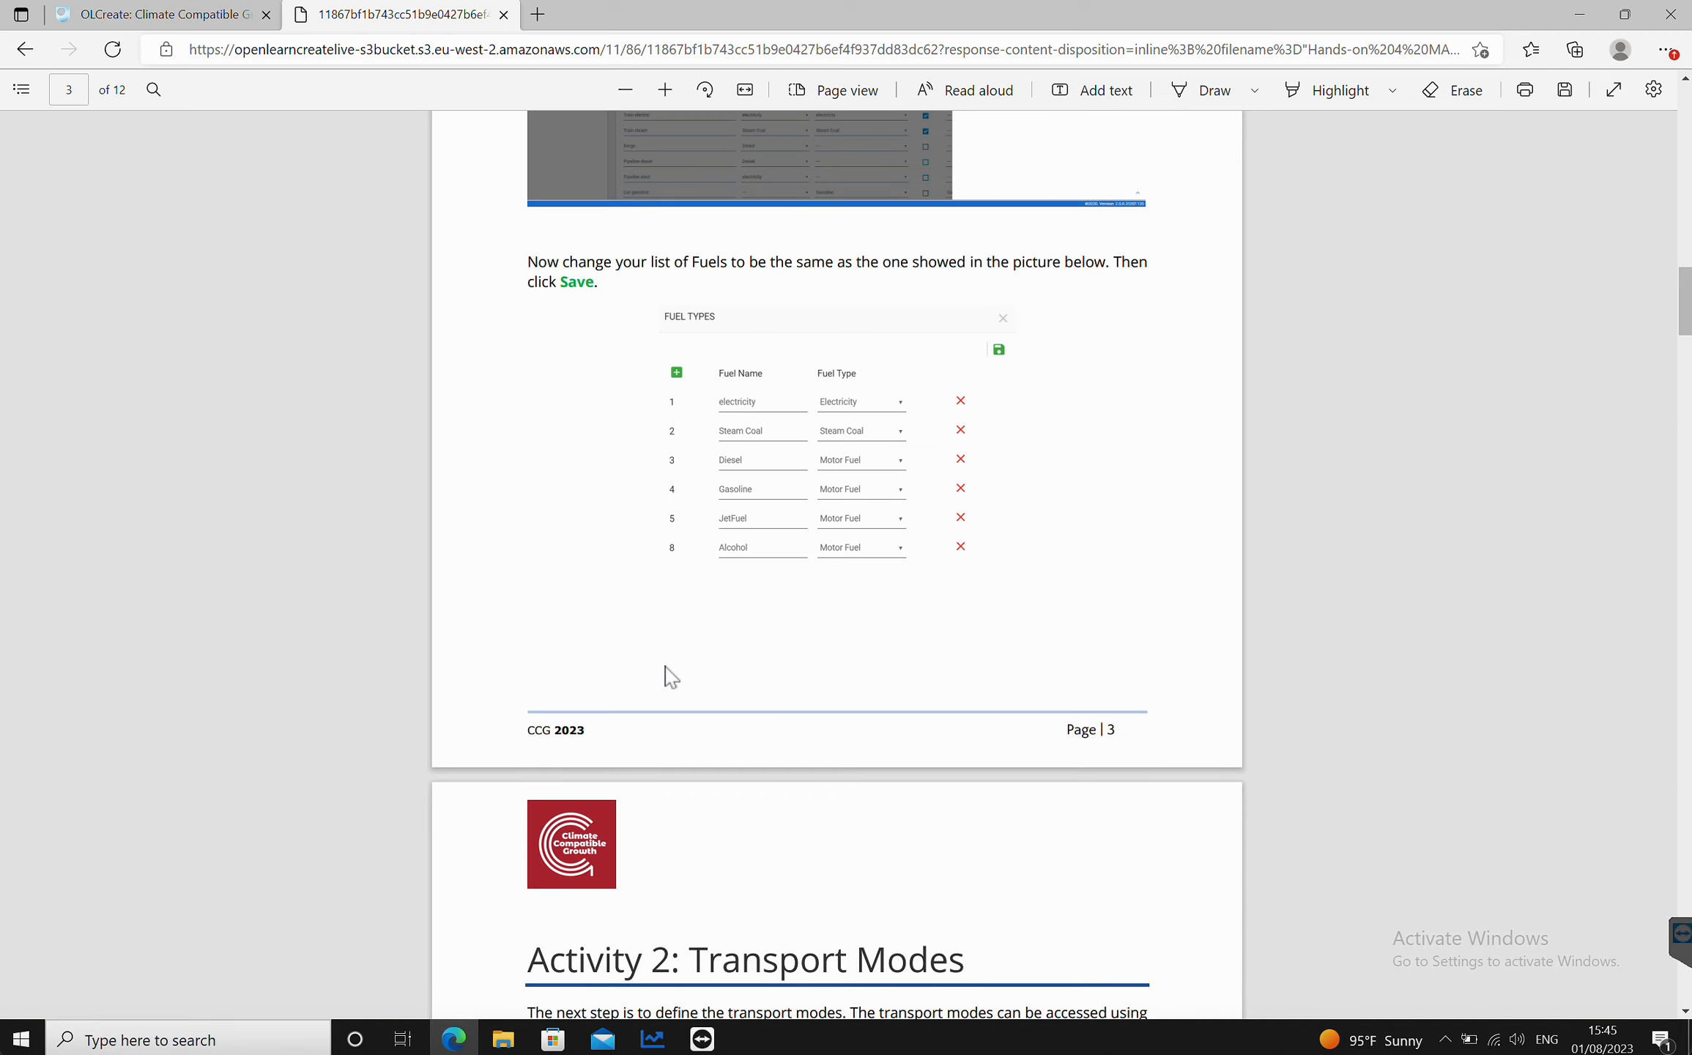
pyautogui.scroll(-15, 672, 677)
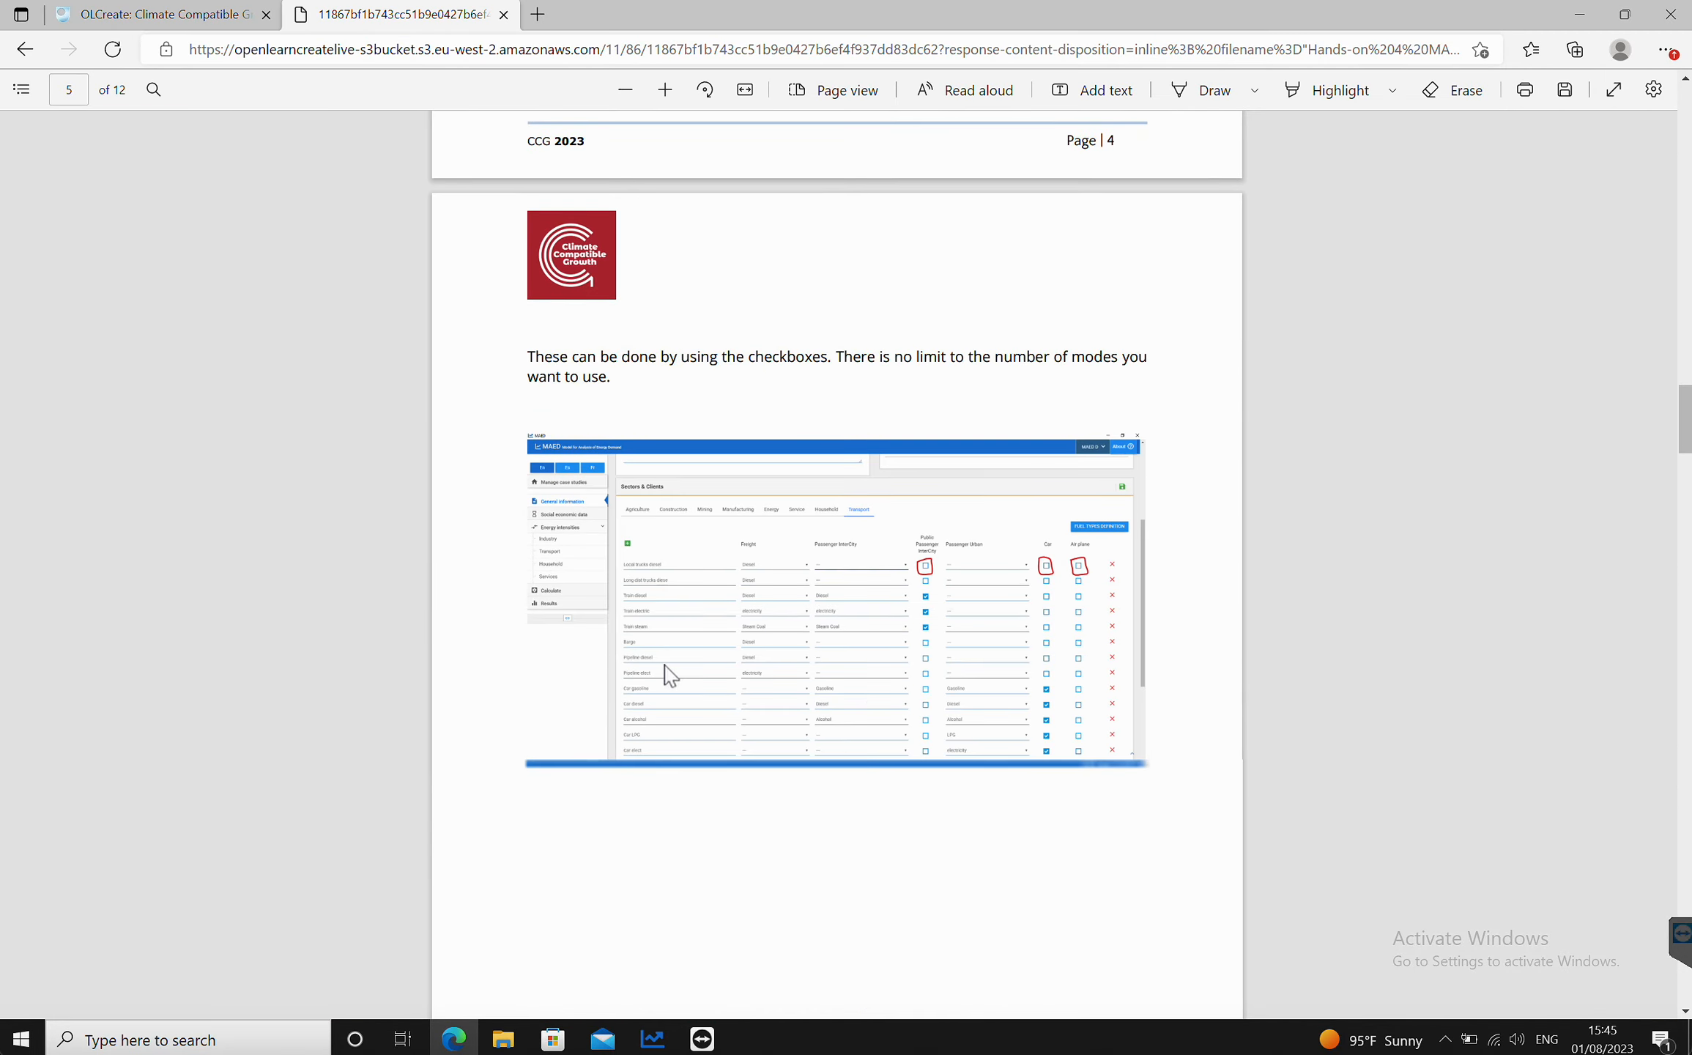
pyautogui.scroll(-18, 670, 676)
pyautogui.scroll(6, 670, 675)
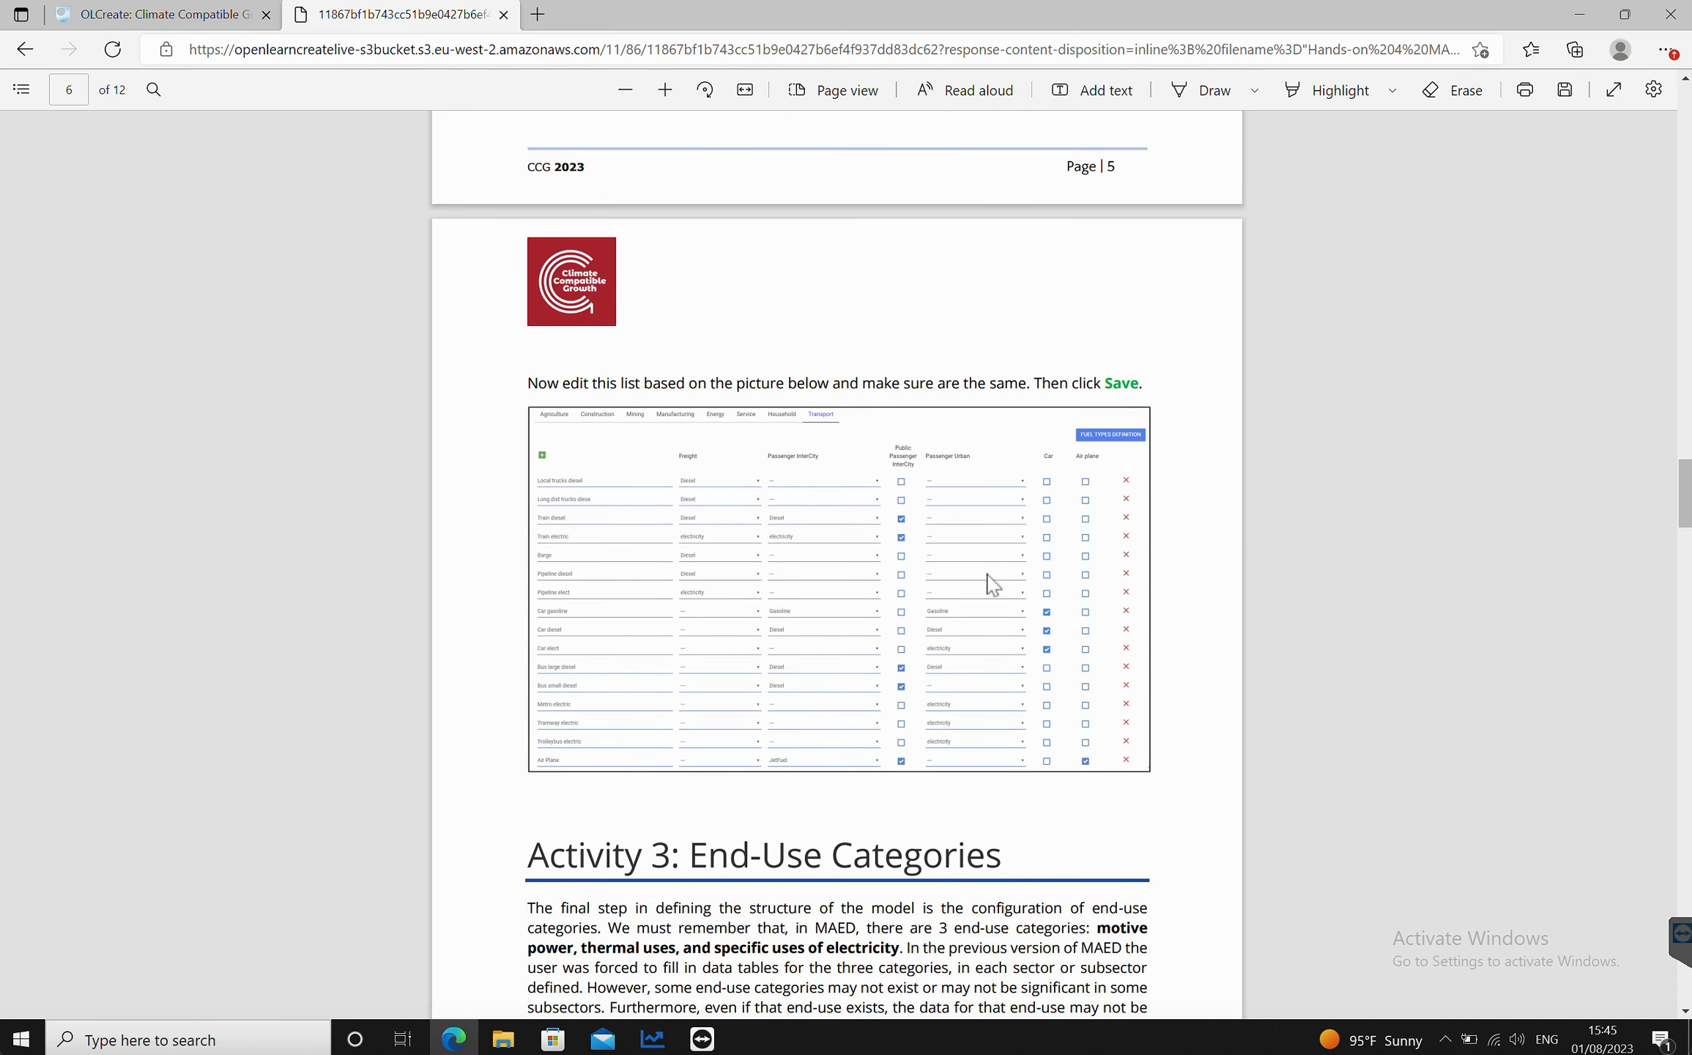
pyautogui.click(653, 1040)
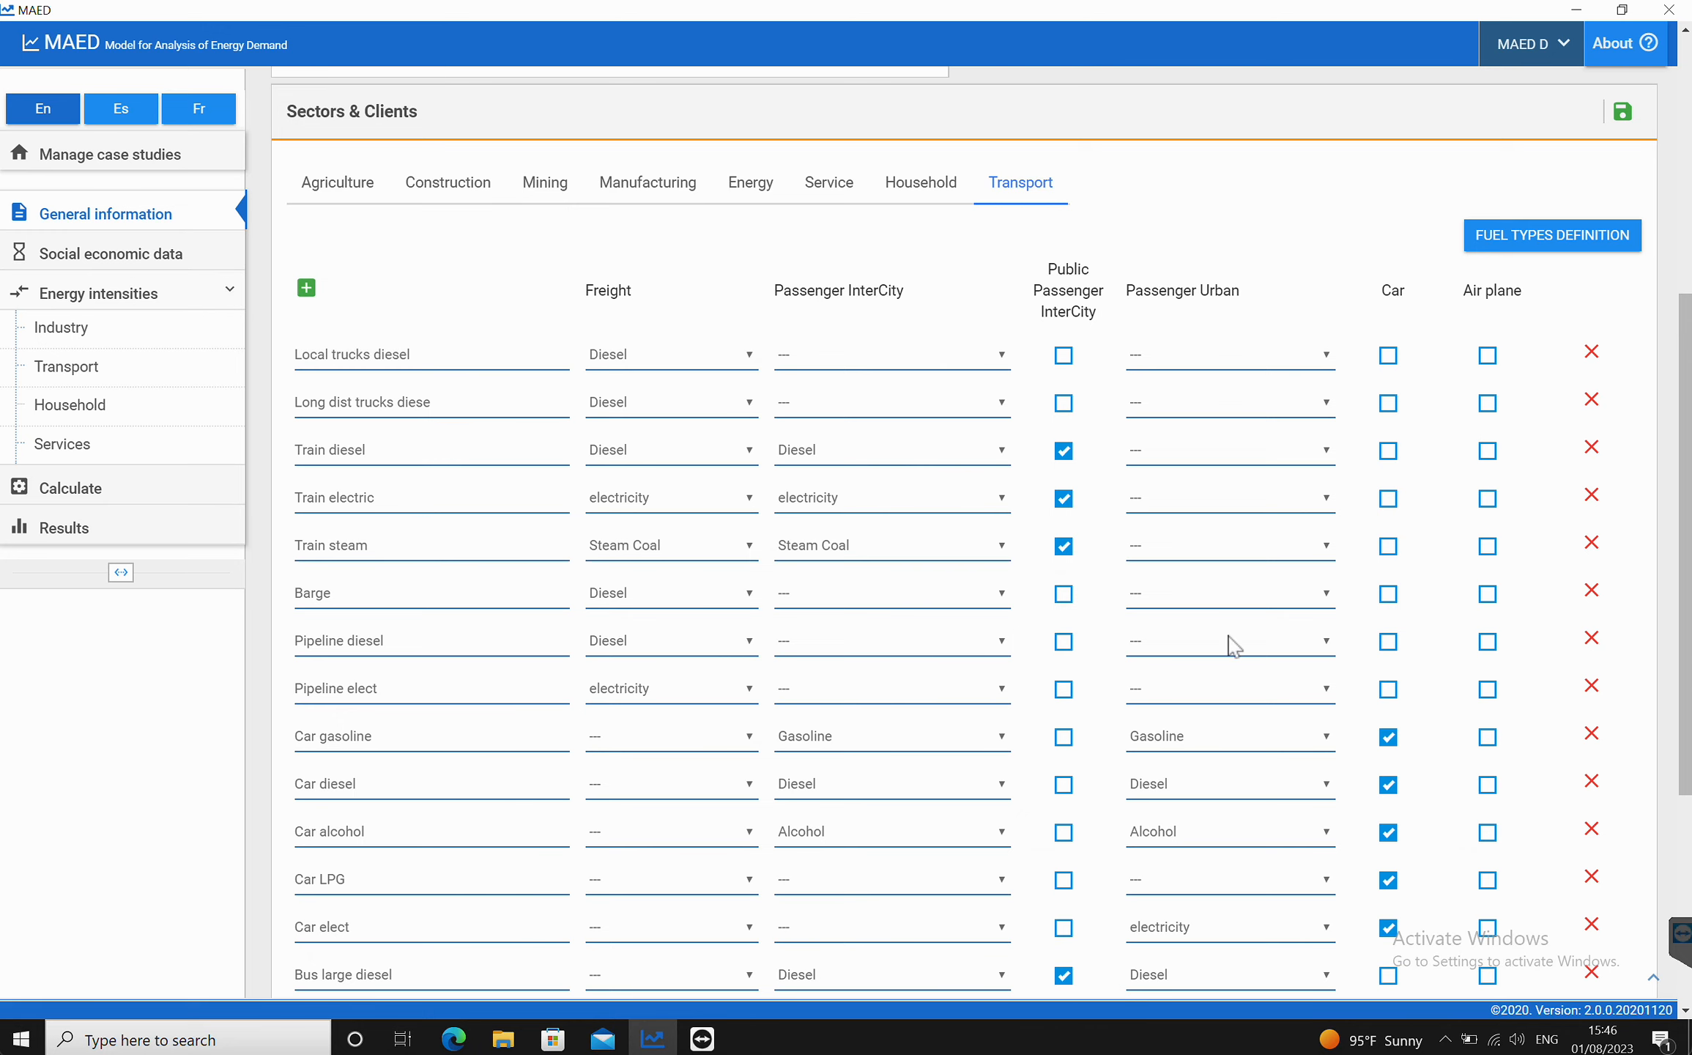
# Step: Delete the Train steam and Car alcohol transport modes
pyautogui.click(1591, 542)
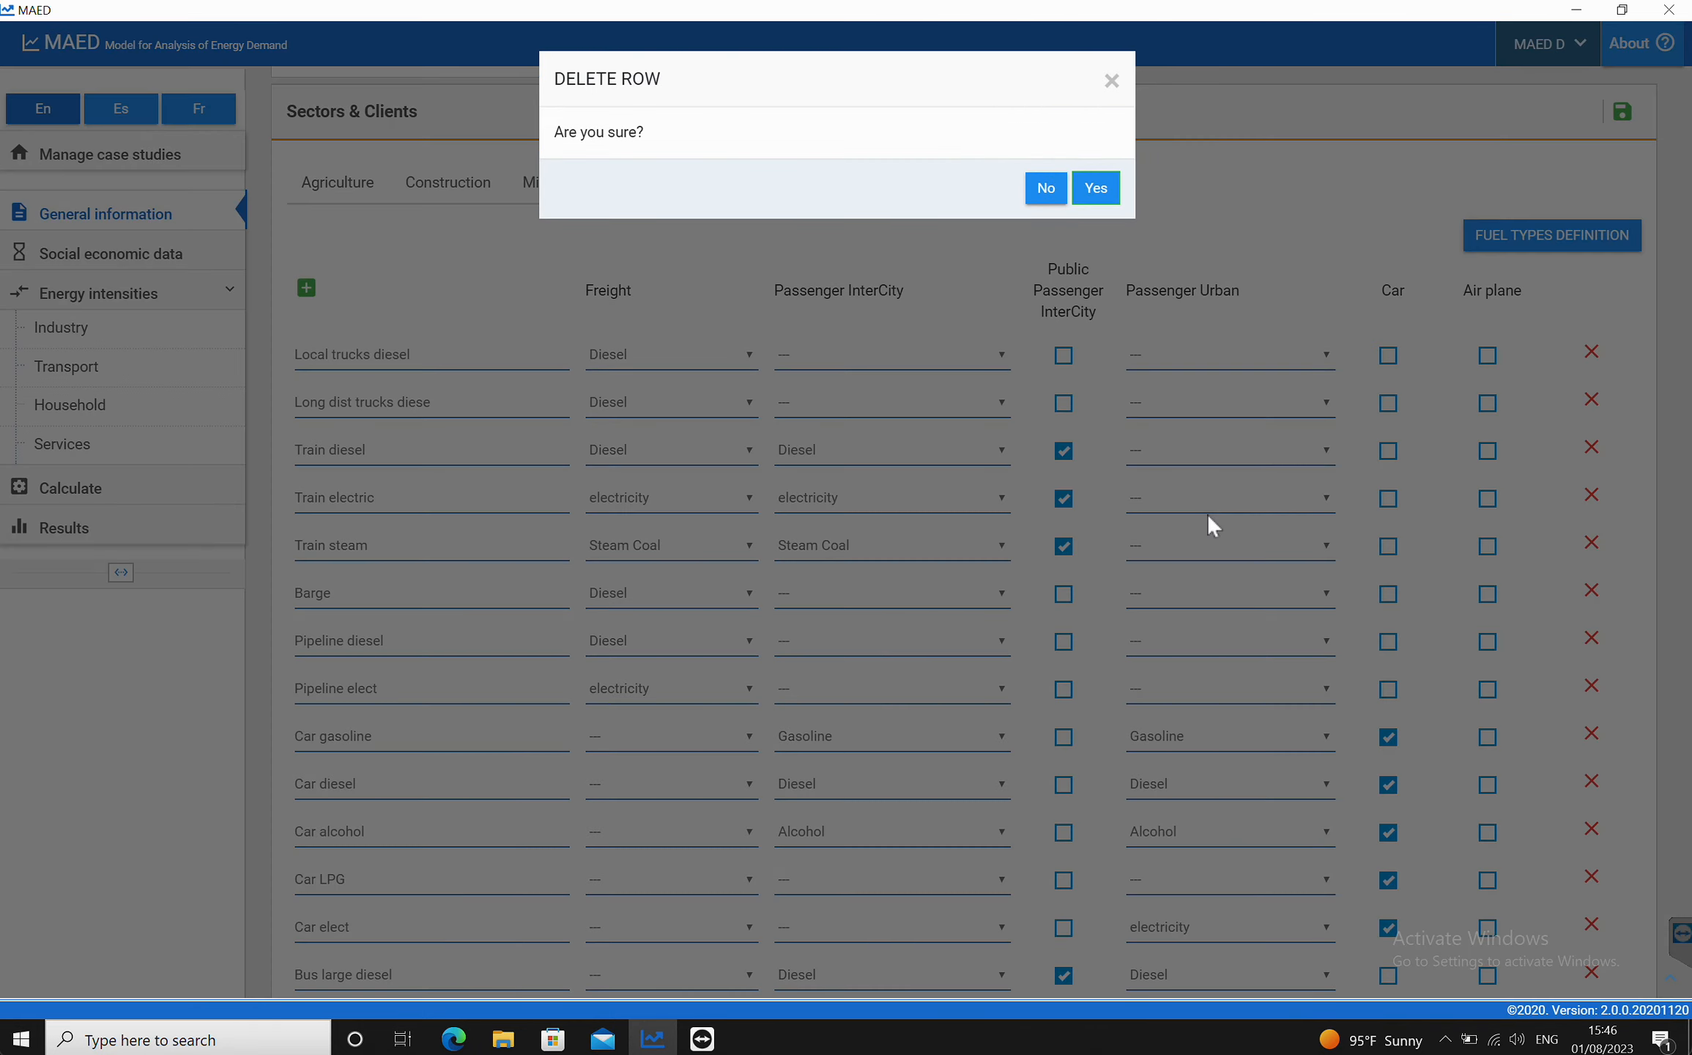
pyautogui.click(1102, 192)
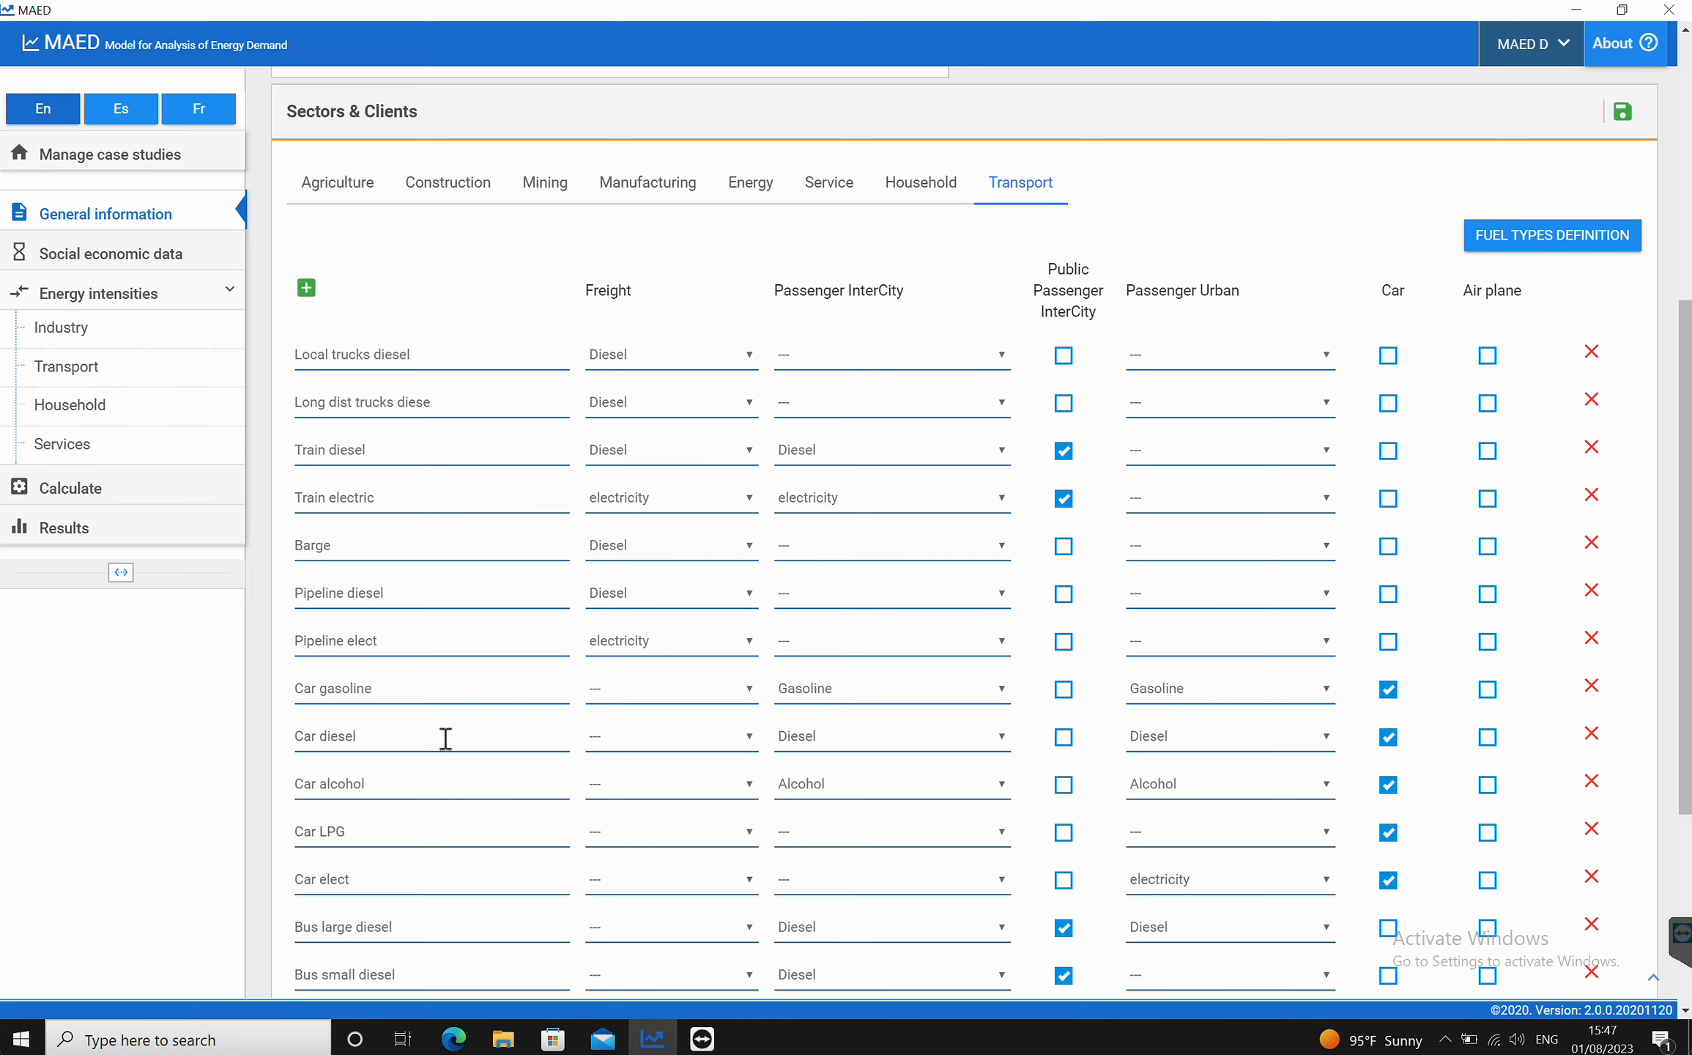
pyautogui.scroll(-3, 483, 787)
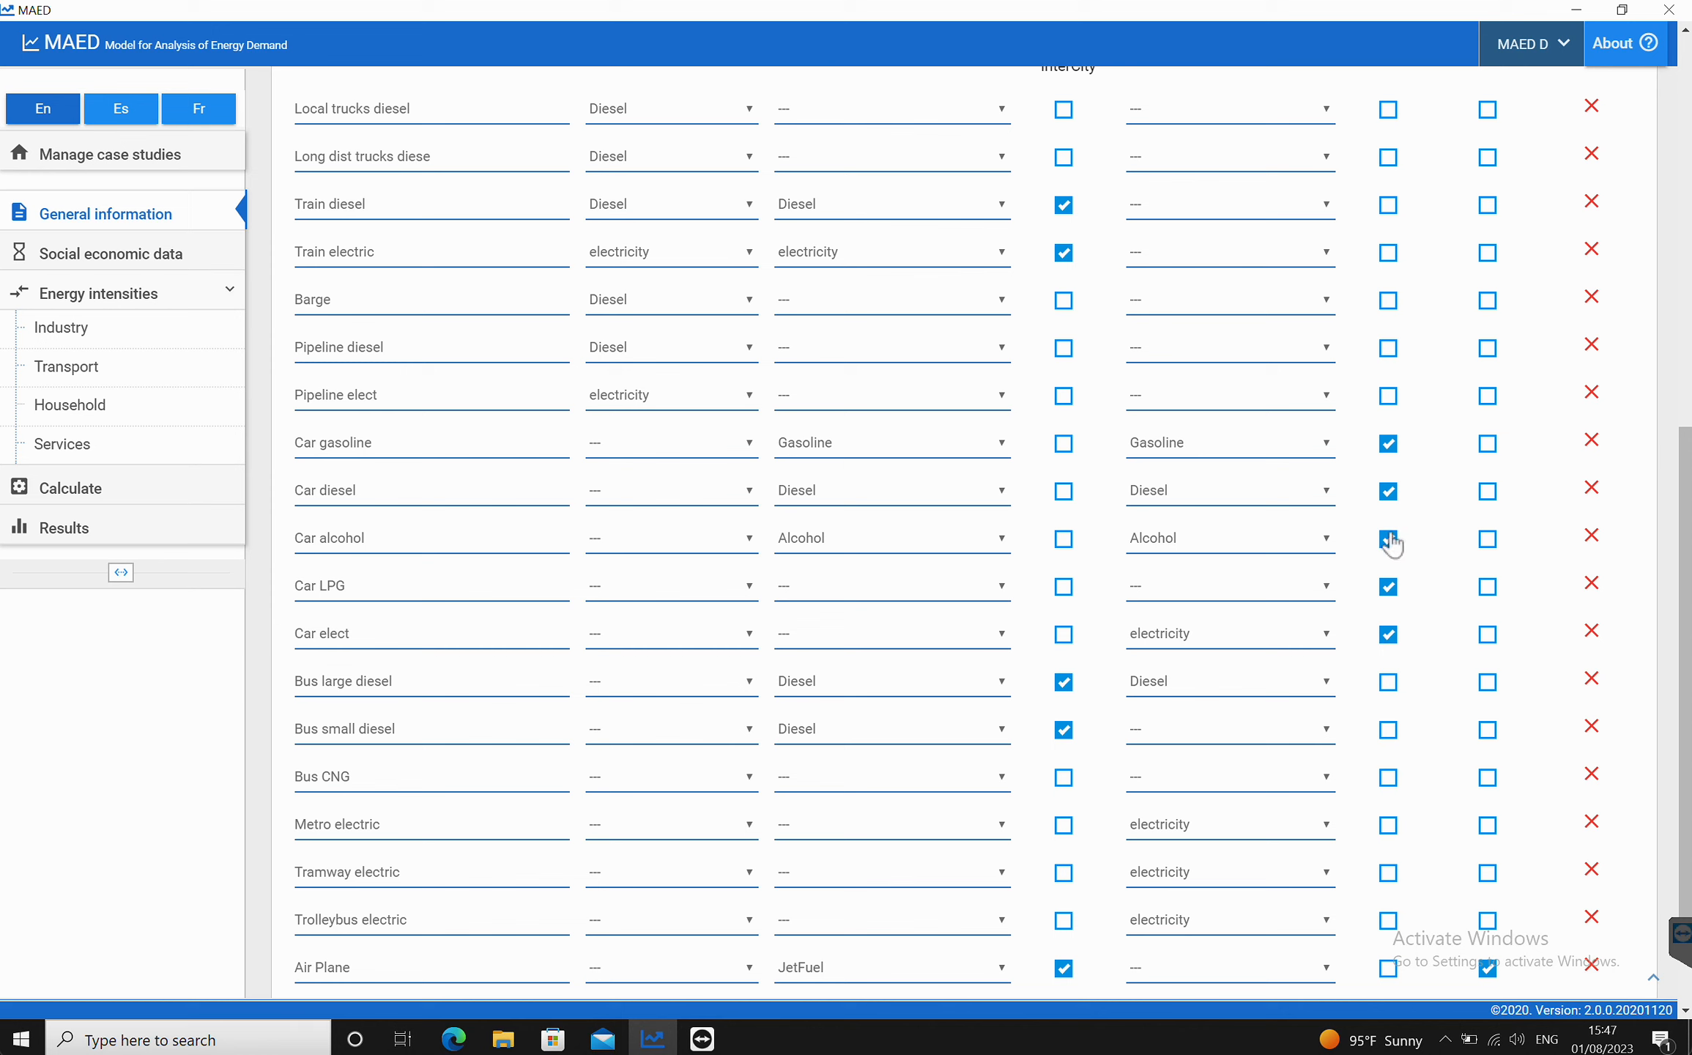
pyautogui.click(1590, 536)
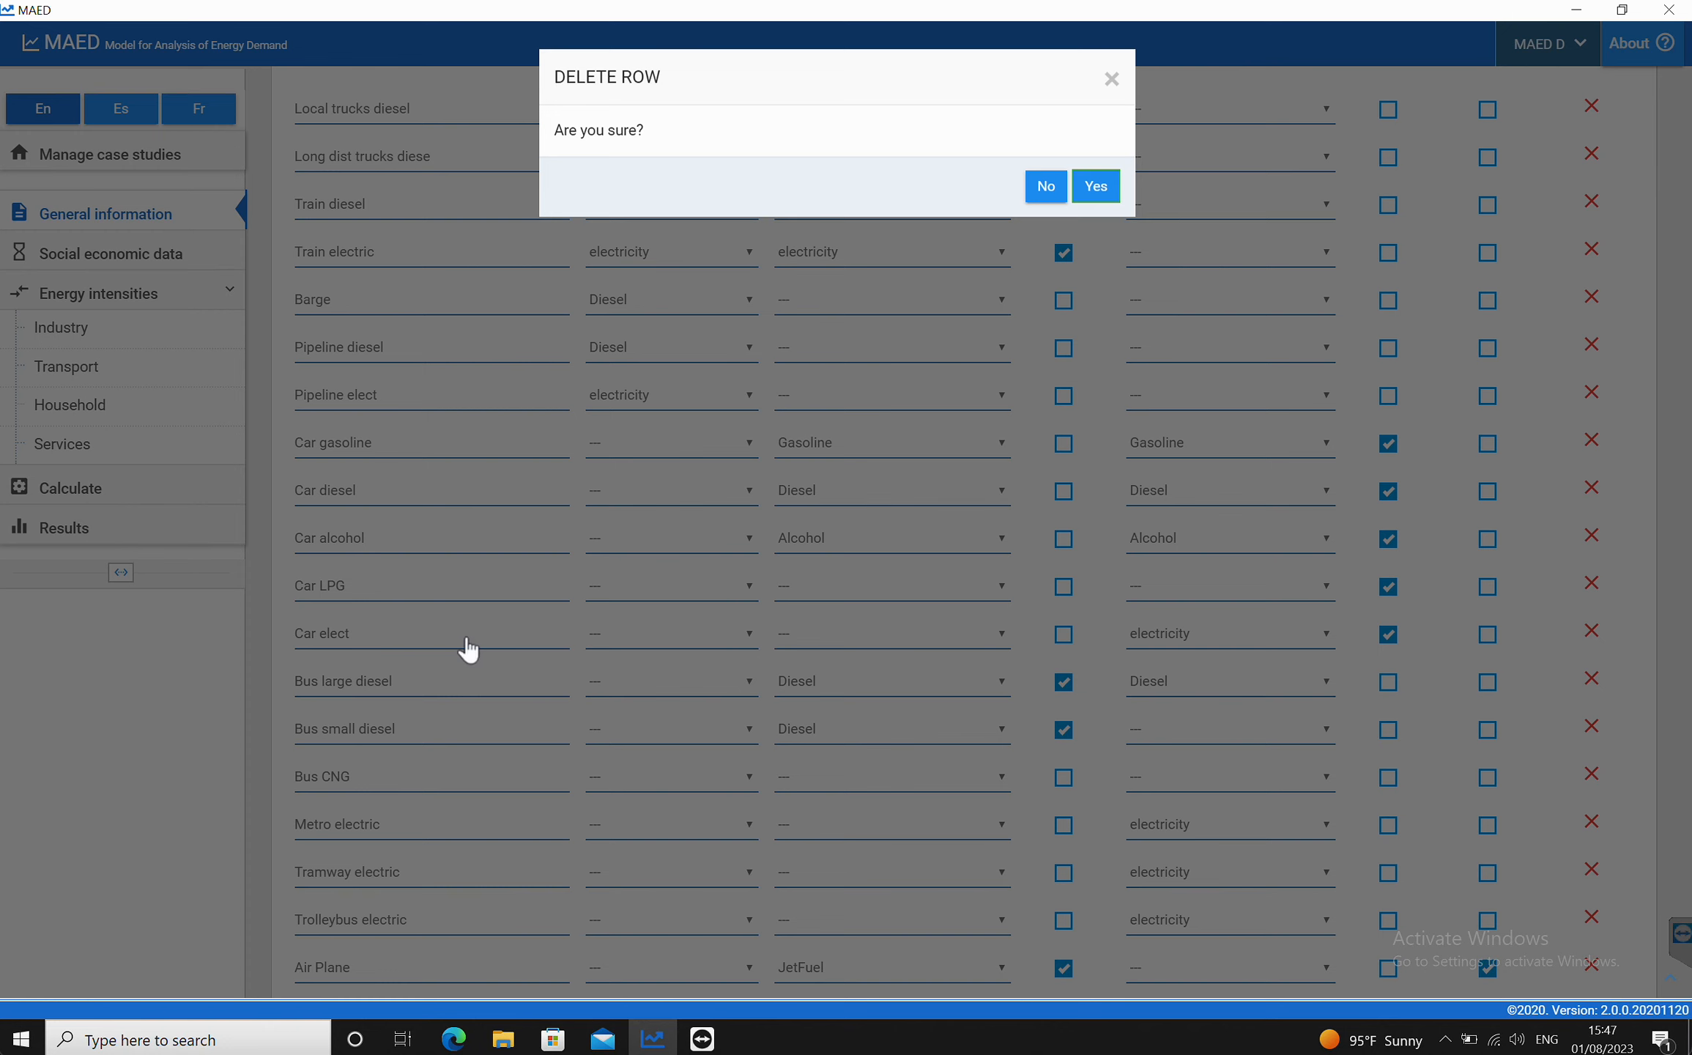
pyautogui.press('Return')
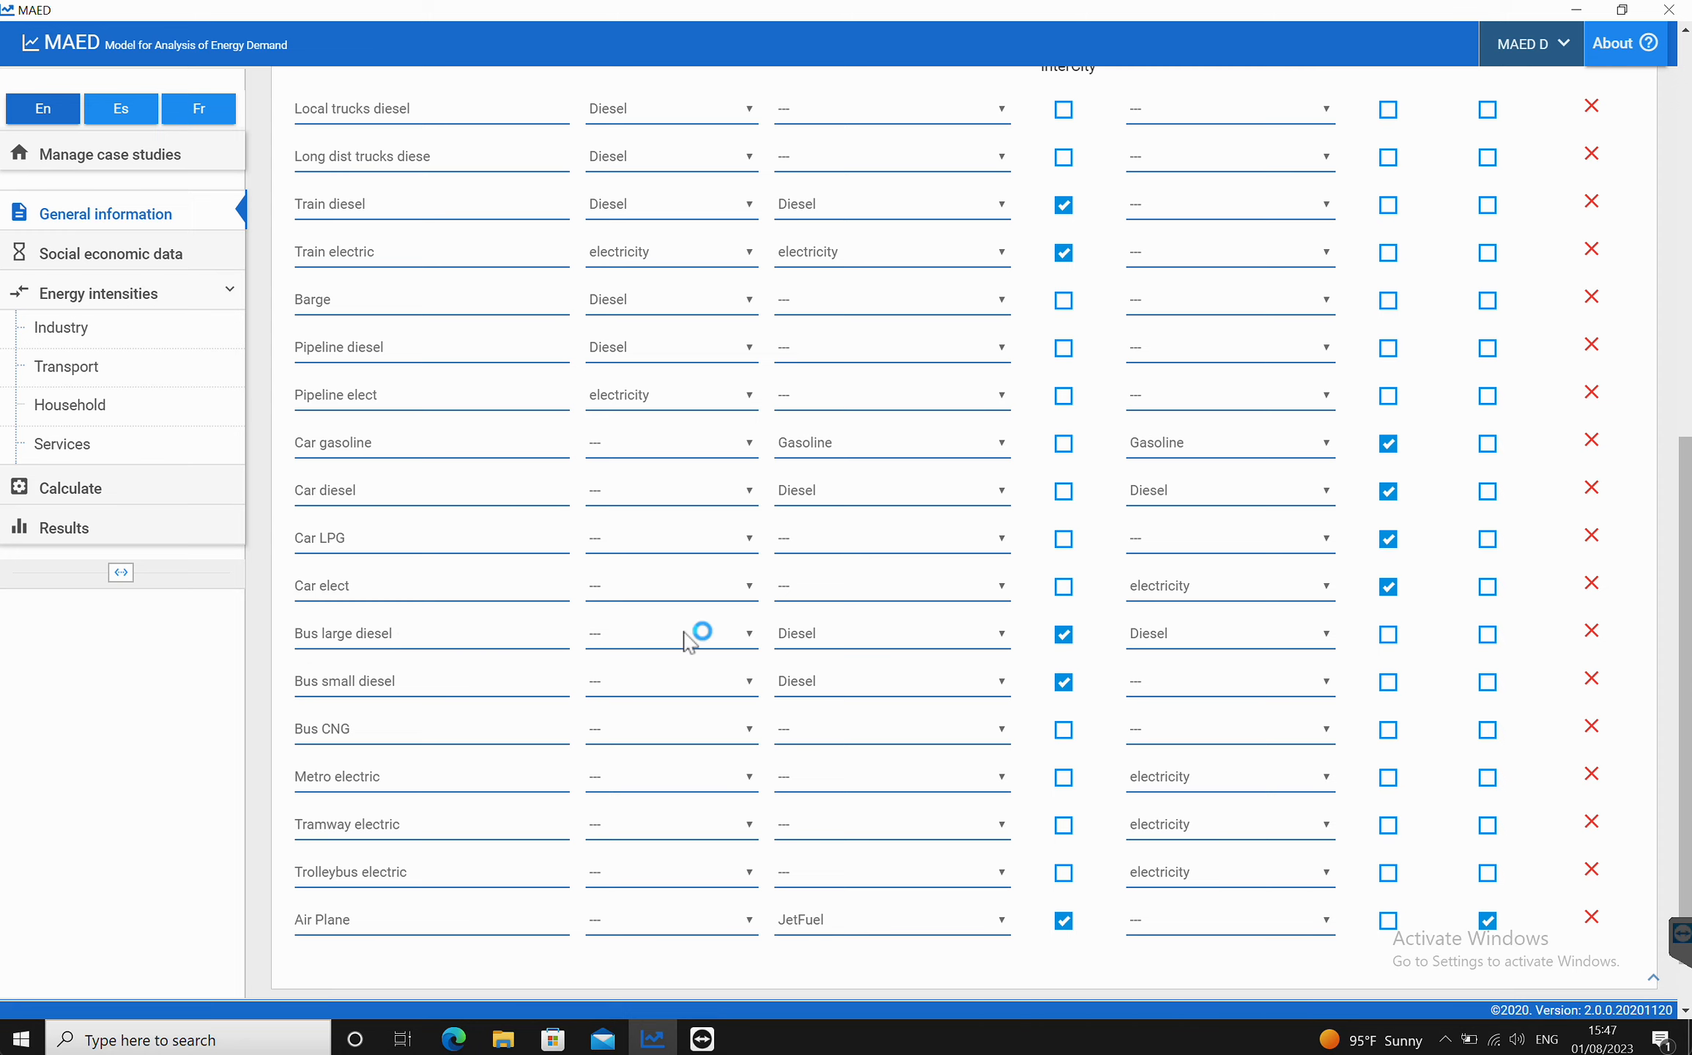
# Step: Delete the Bus CNG transport mode
pyautogui.scroll(2, 908, 649)
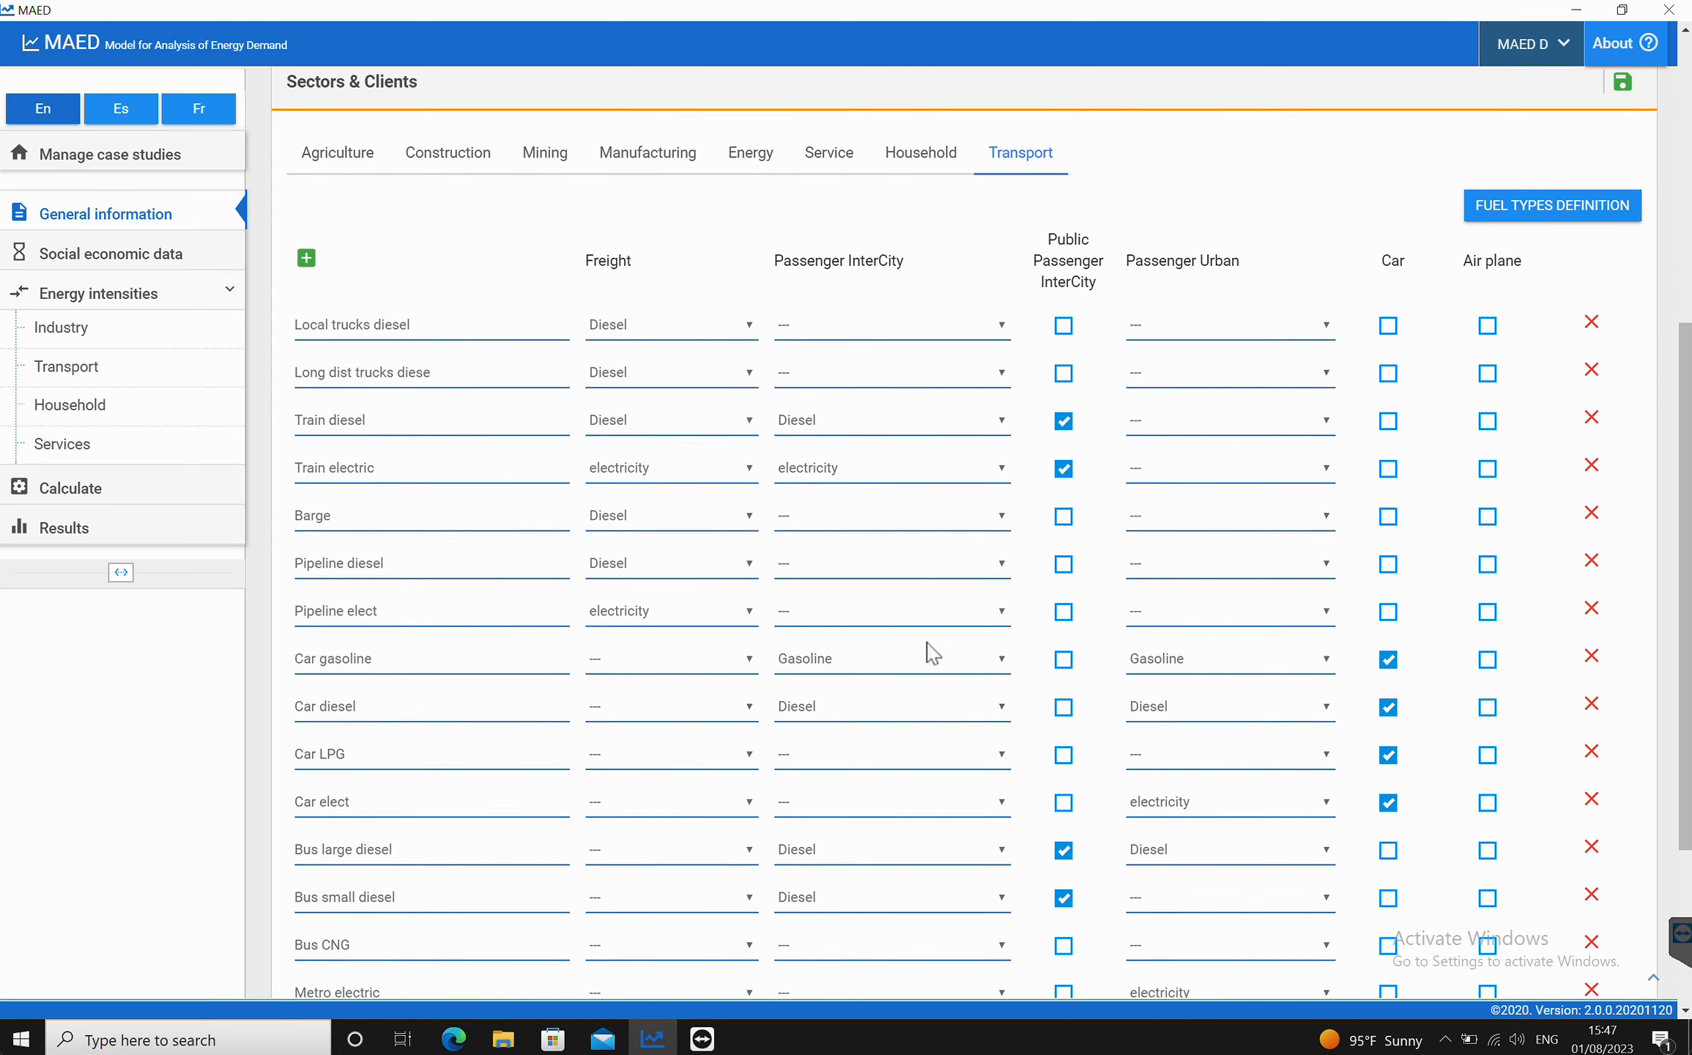
pyautogui.scroll(-3, 930, 650)
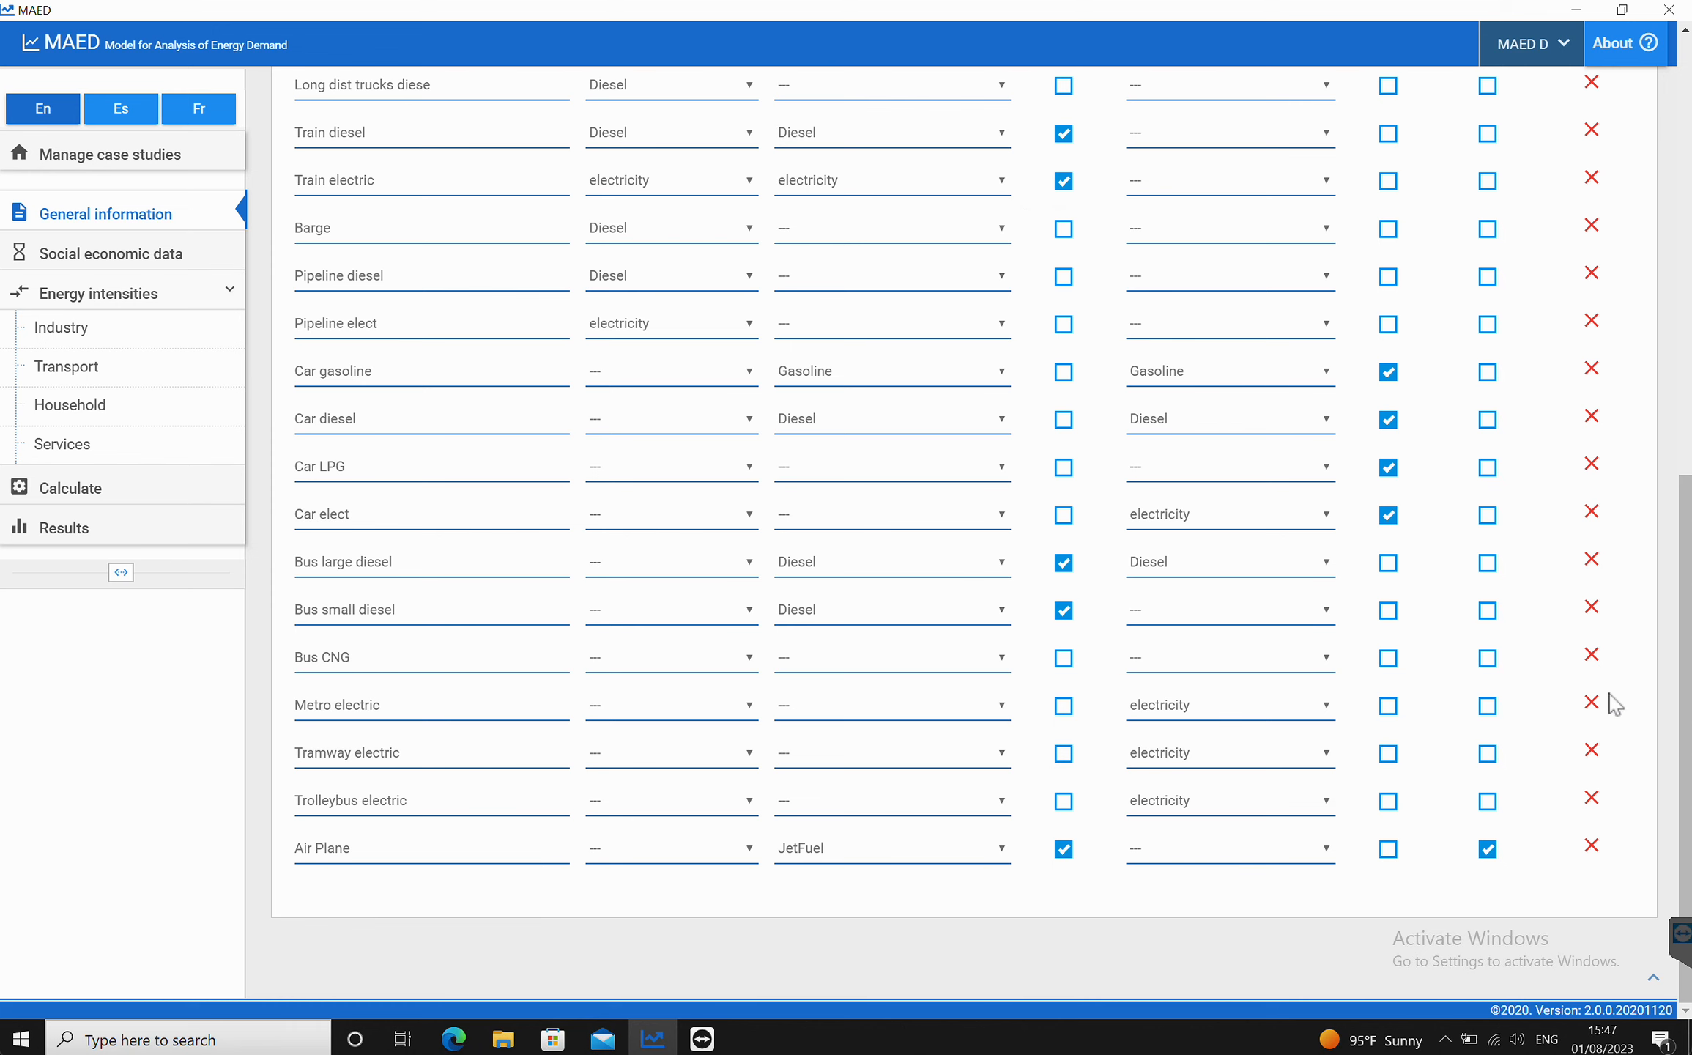
pyautogui.click(1587, 659)
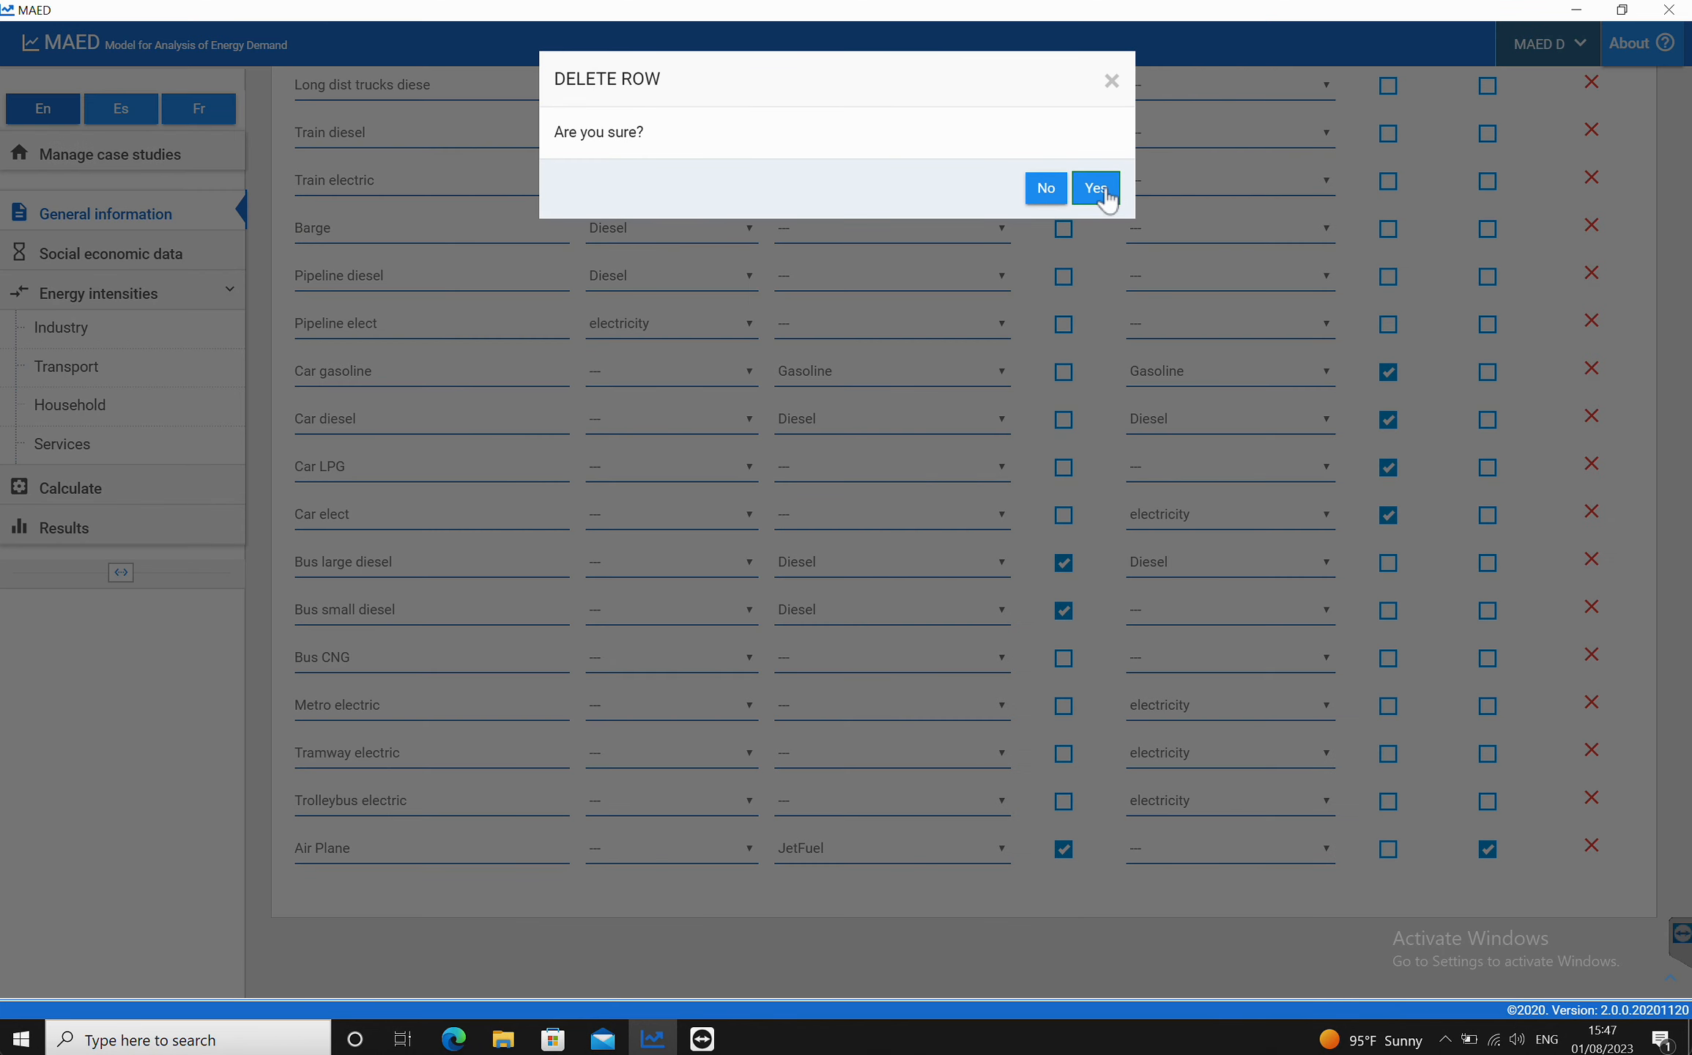
pyautogui.click(1095, 187)
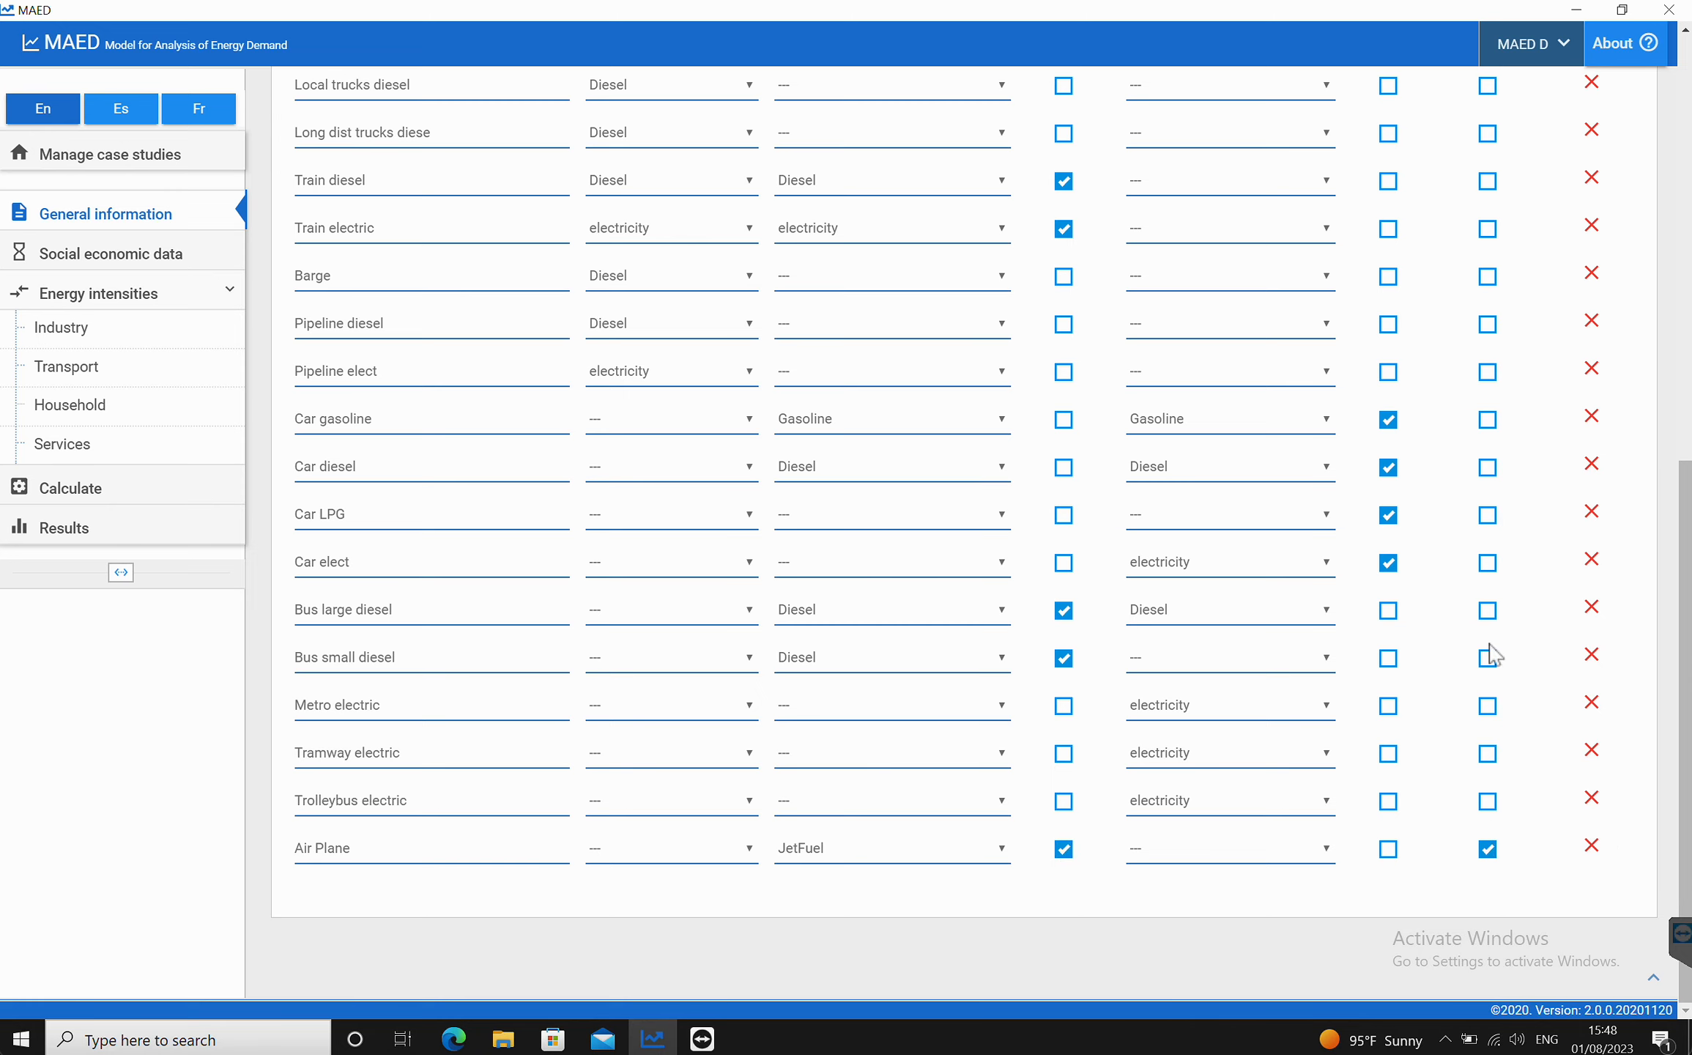
# Step: Save the Sectors & Clients transport settings
pyautogui.scroll(3, 1491, 654)
pyautogui.scroll(-3, 1490, 654)
pyautogui.scroll(3, 1488, 656)
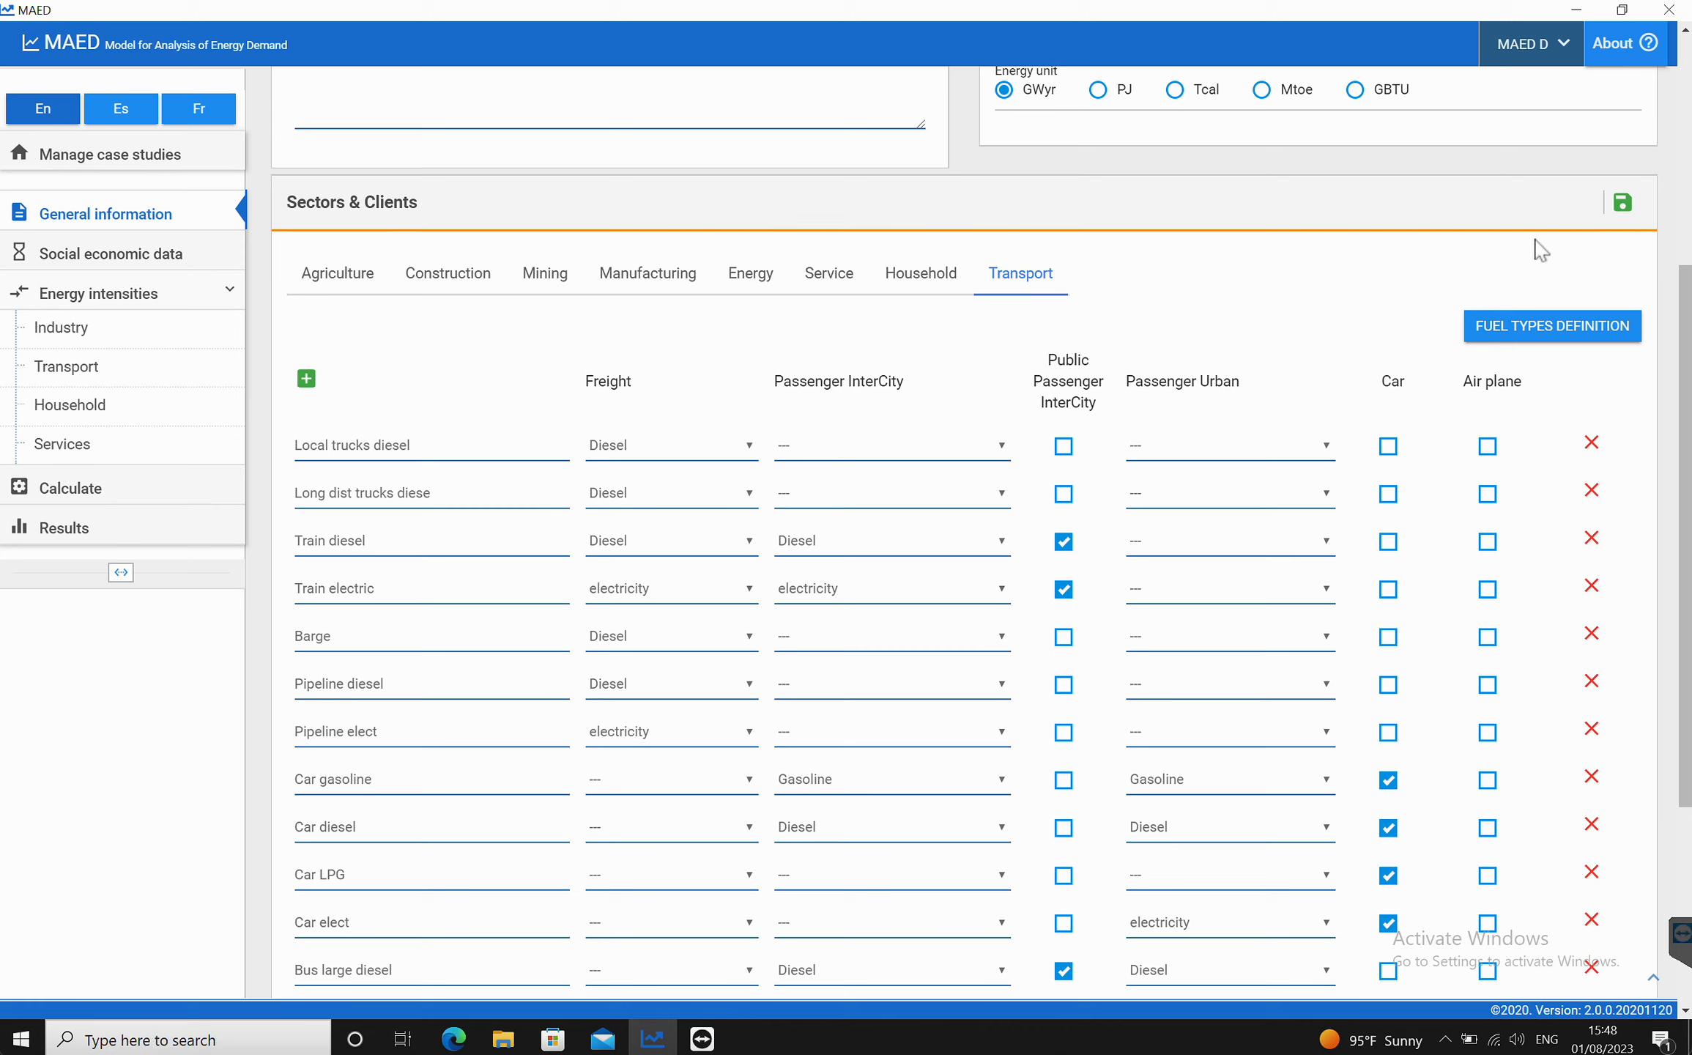
pyautogui.click(1621, 205)
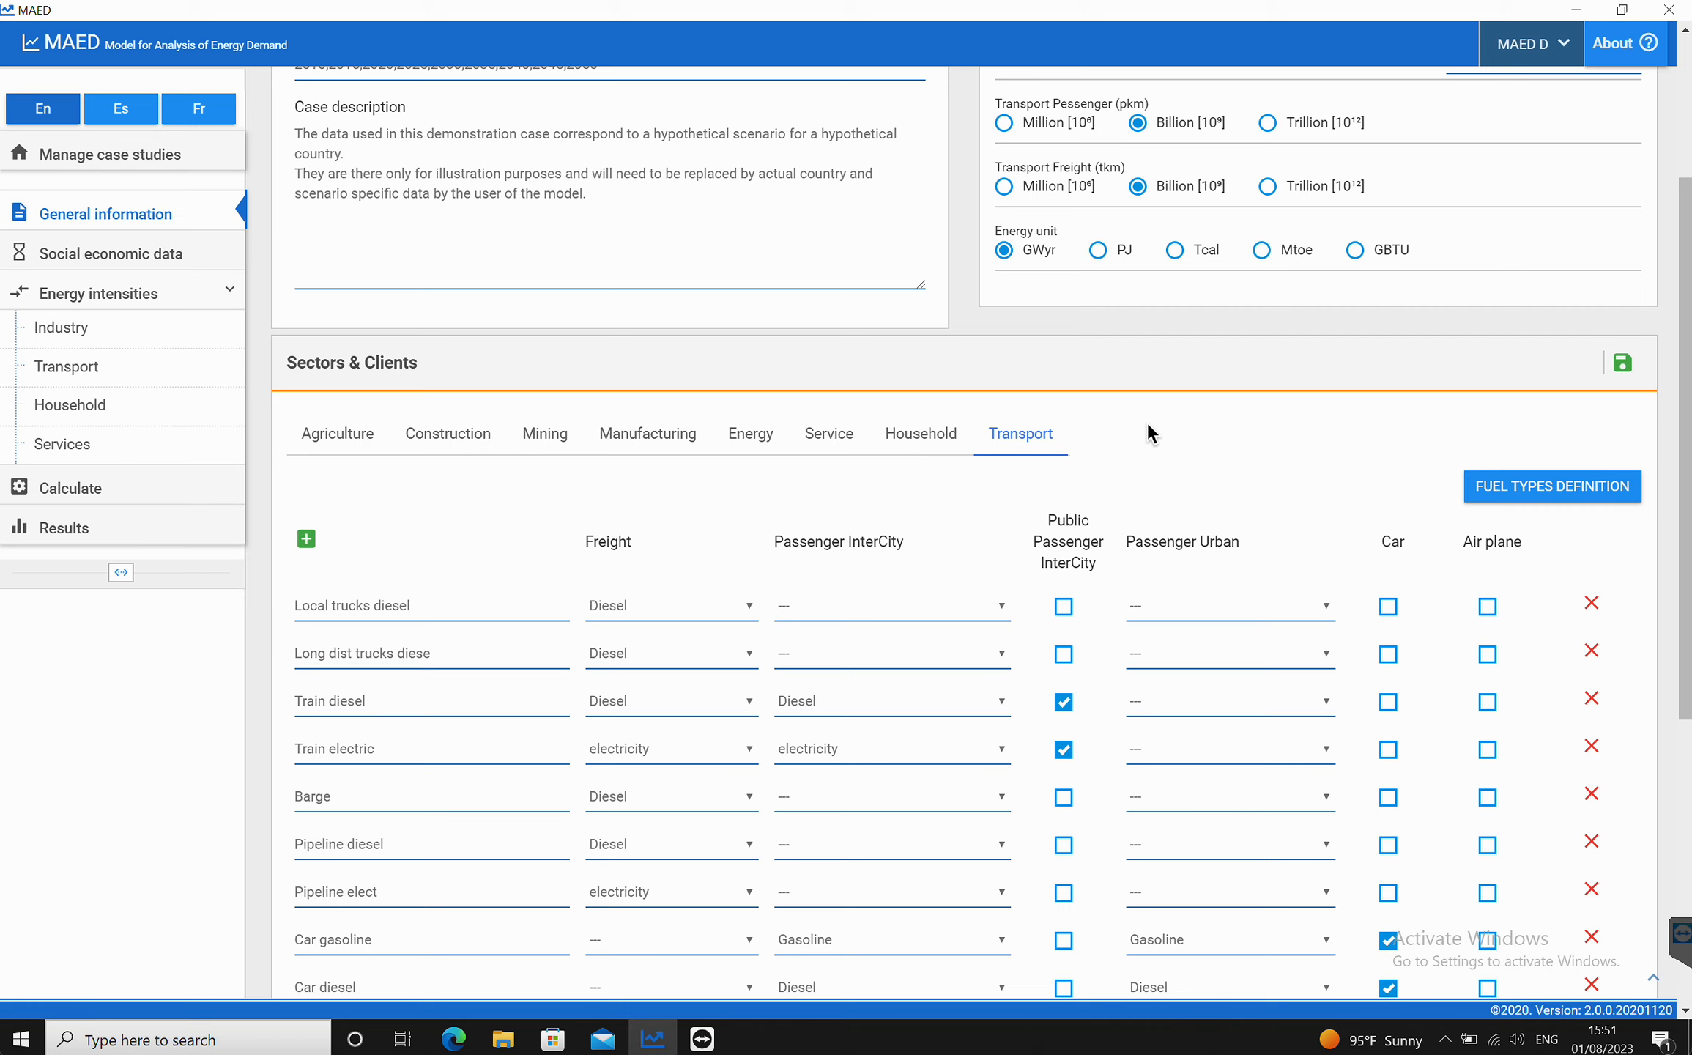
# Step: Review the Industry energy intensity tables for motive power, specific electricity use and thermal use
pyautogui.click(355, 435)
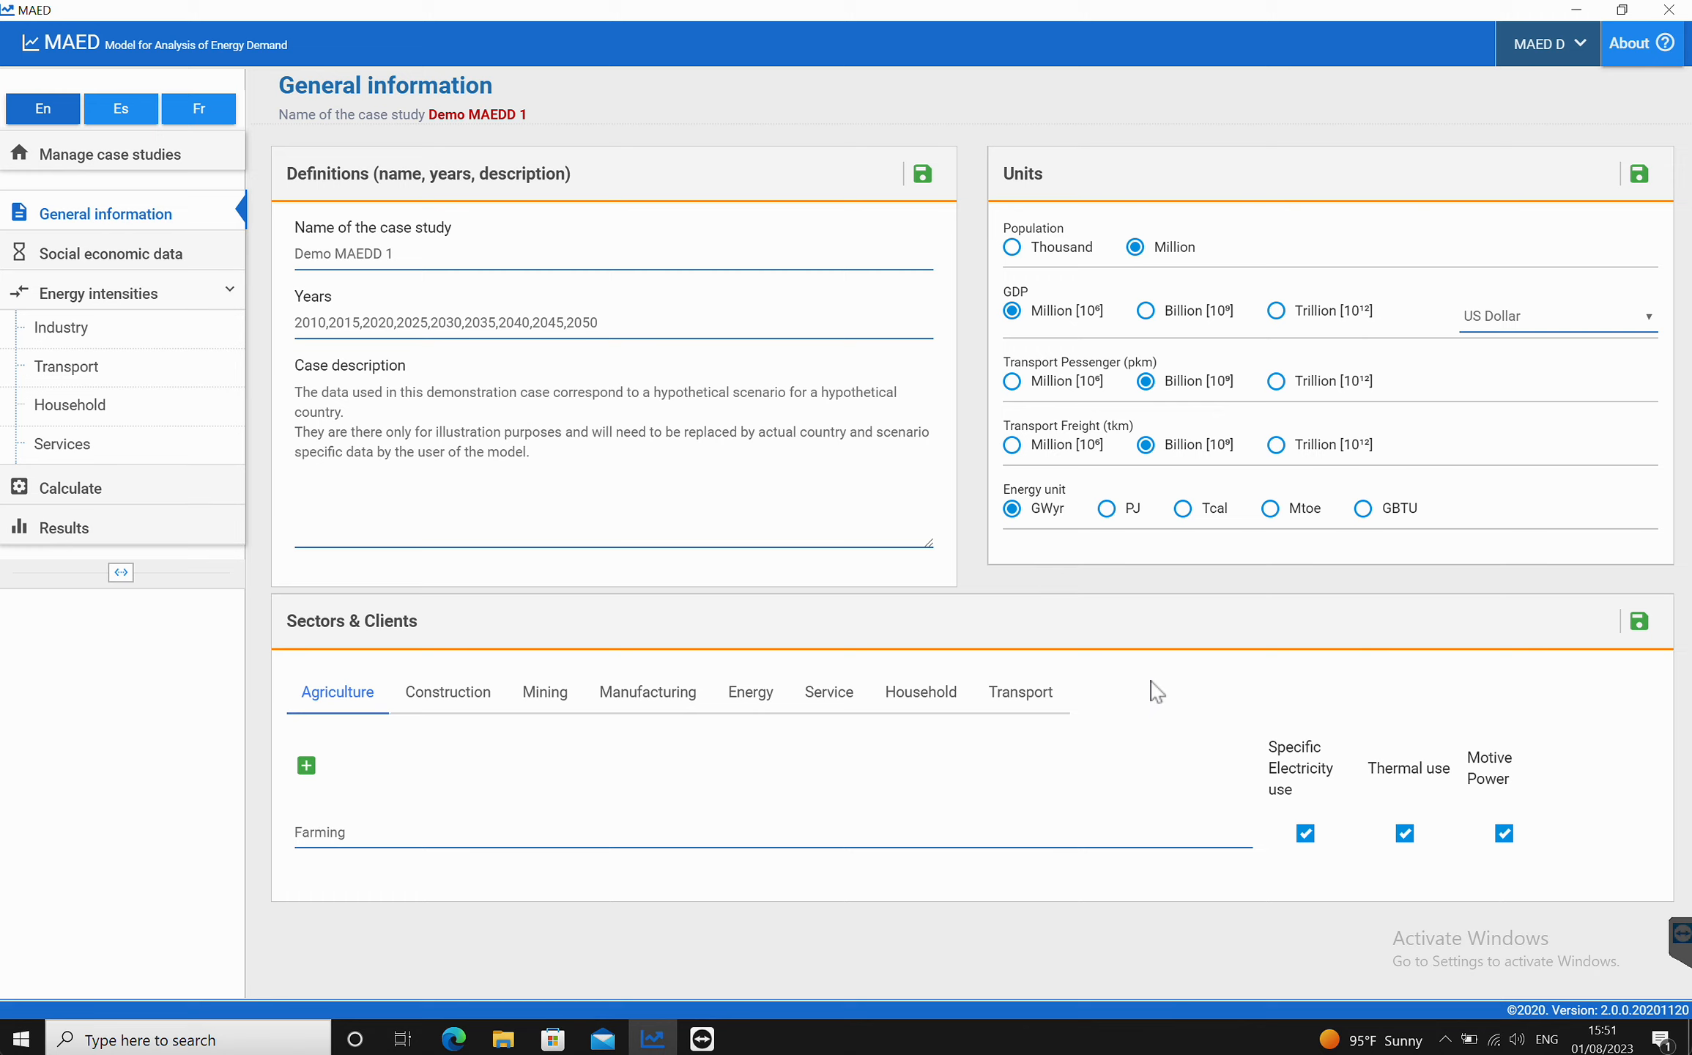
pyautogui.click(85, 327)
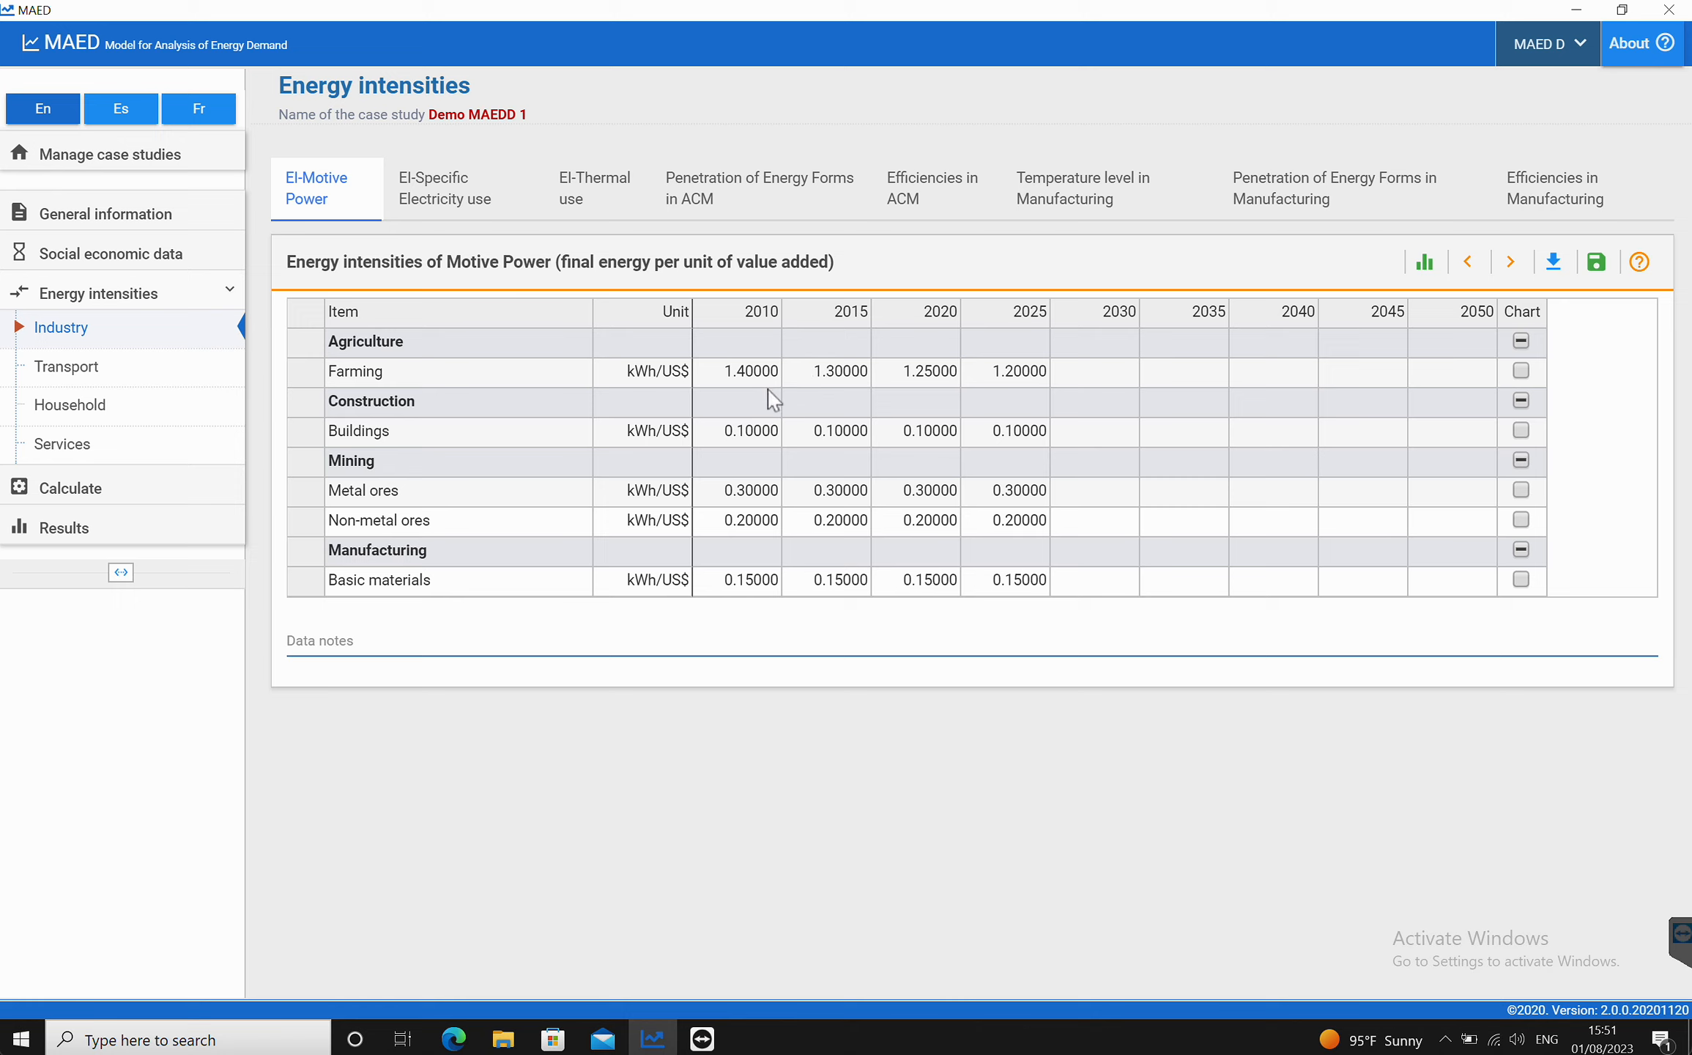
pyautogui.click(442, 191)
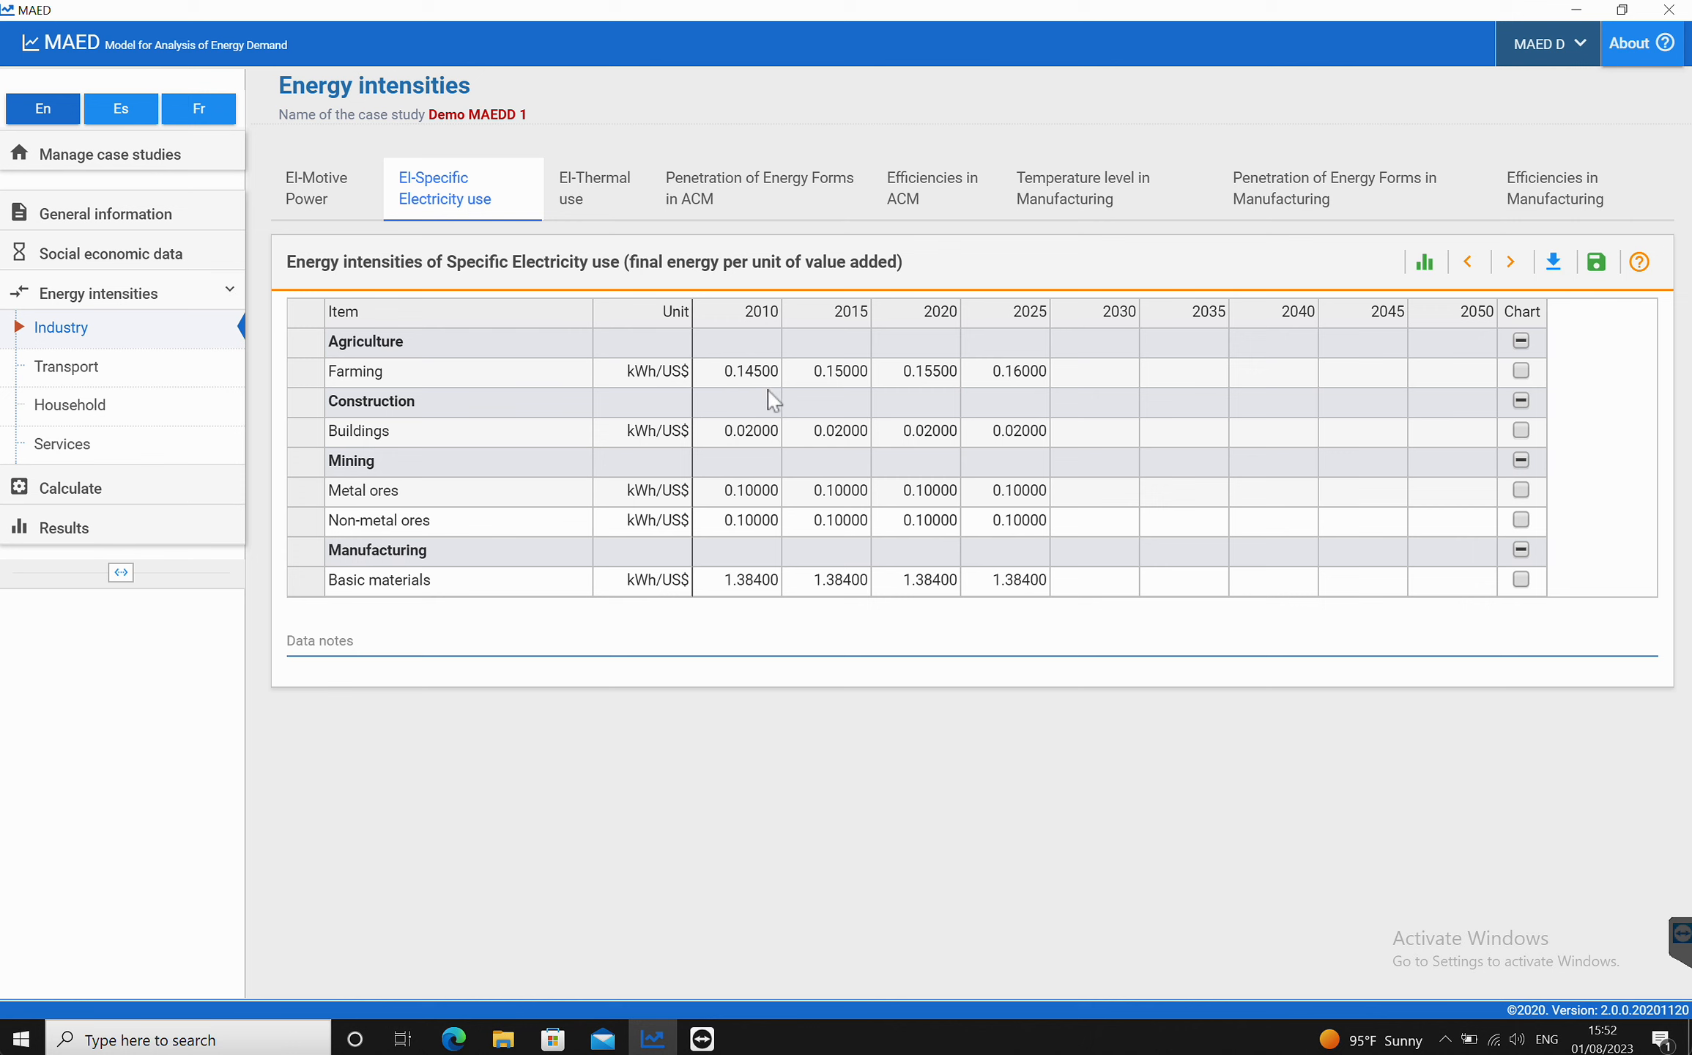
pyautogui.click(595, 206)
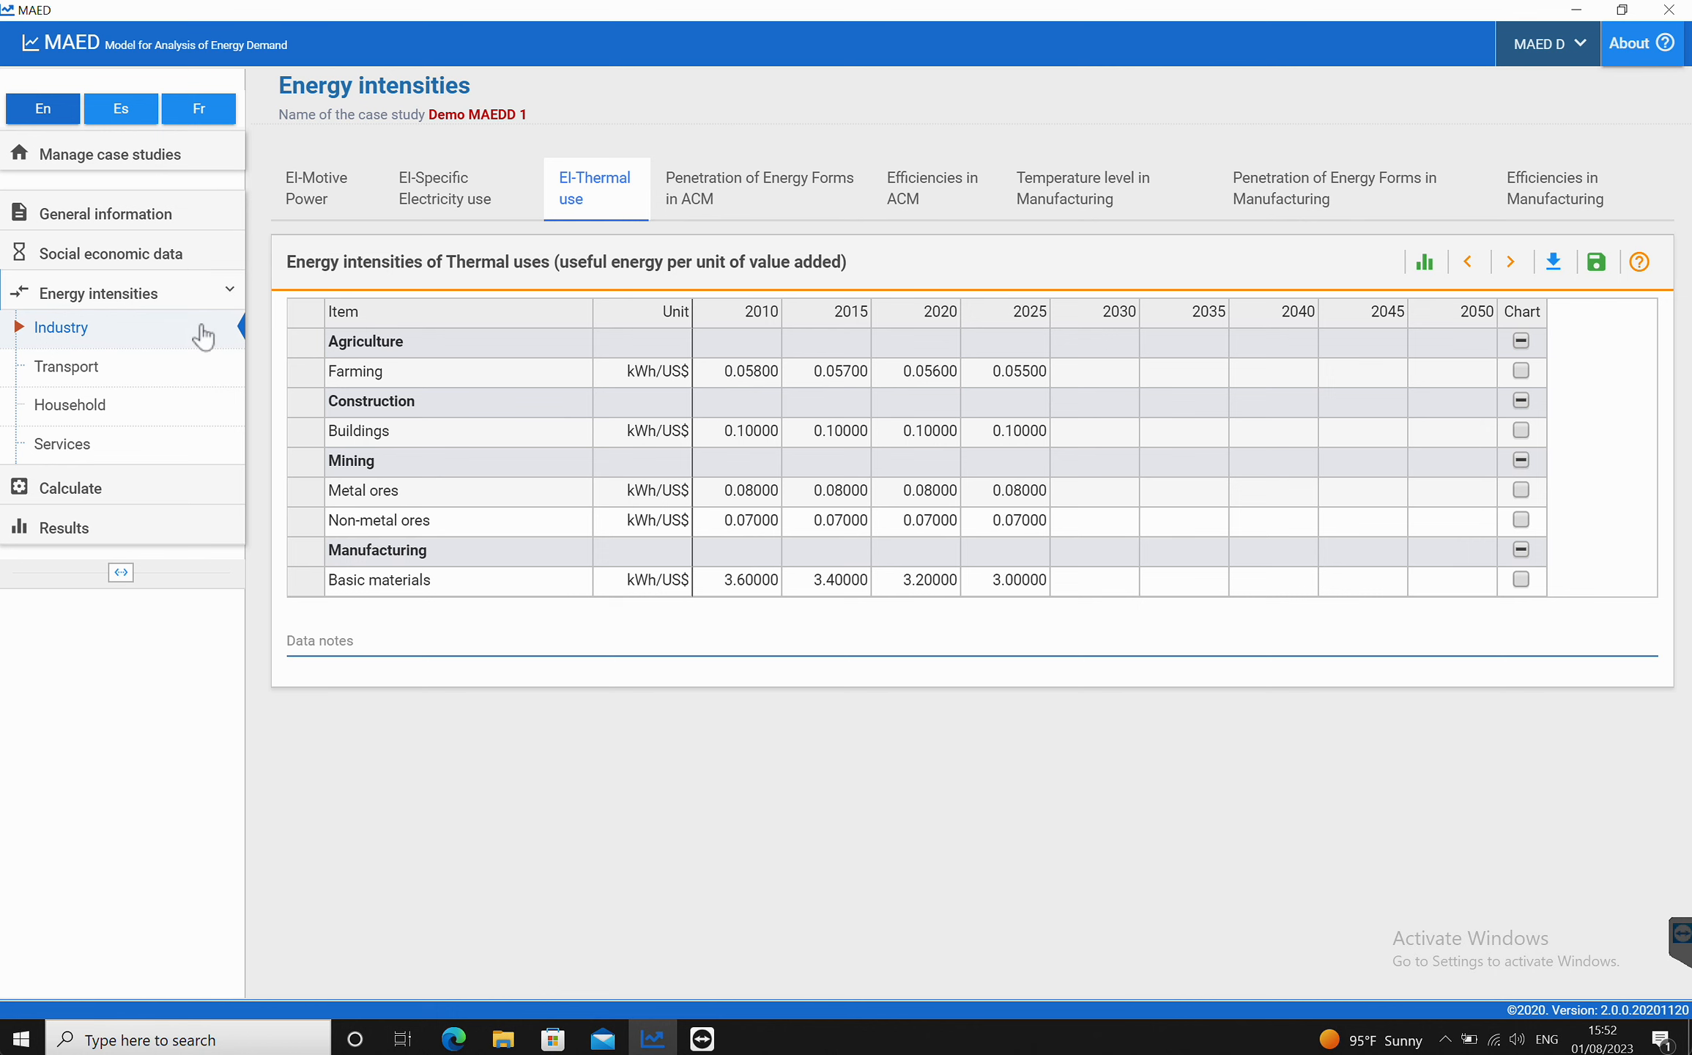
# Step: Disable specific electricity use and thermal use for the Farming agriculture client and save the Sectors & Clients settings
pyautogui.click(132, 217)
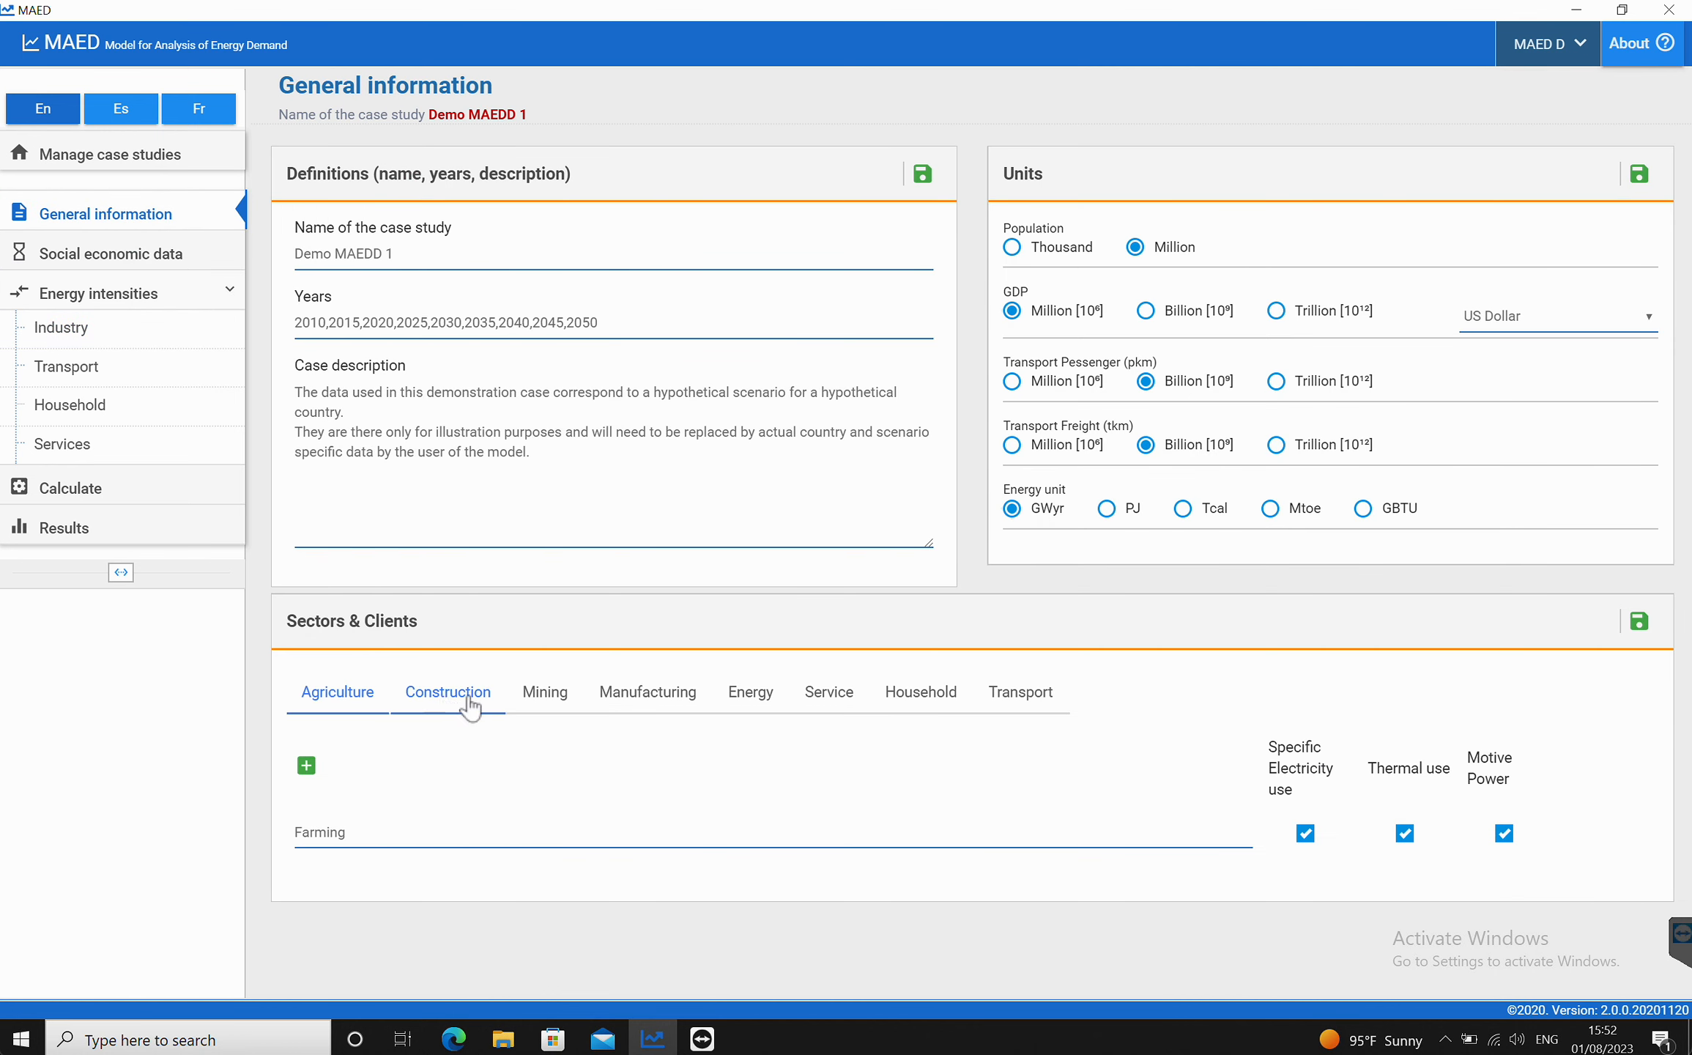
pyautogui.click(1305, 834)
pyautogui.click(1403, 835)
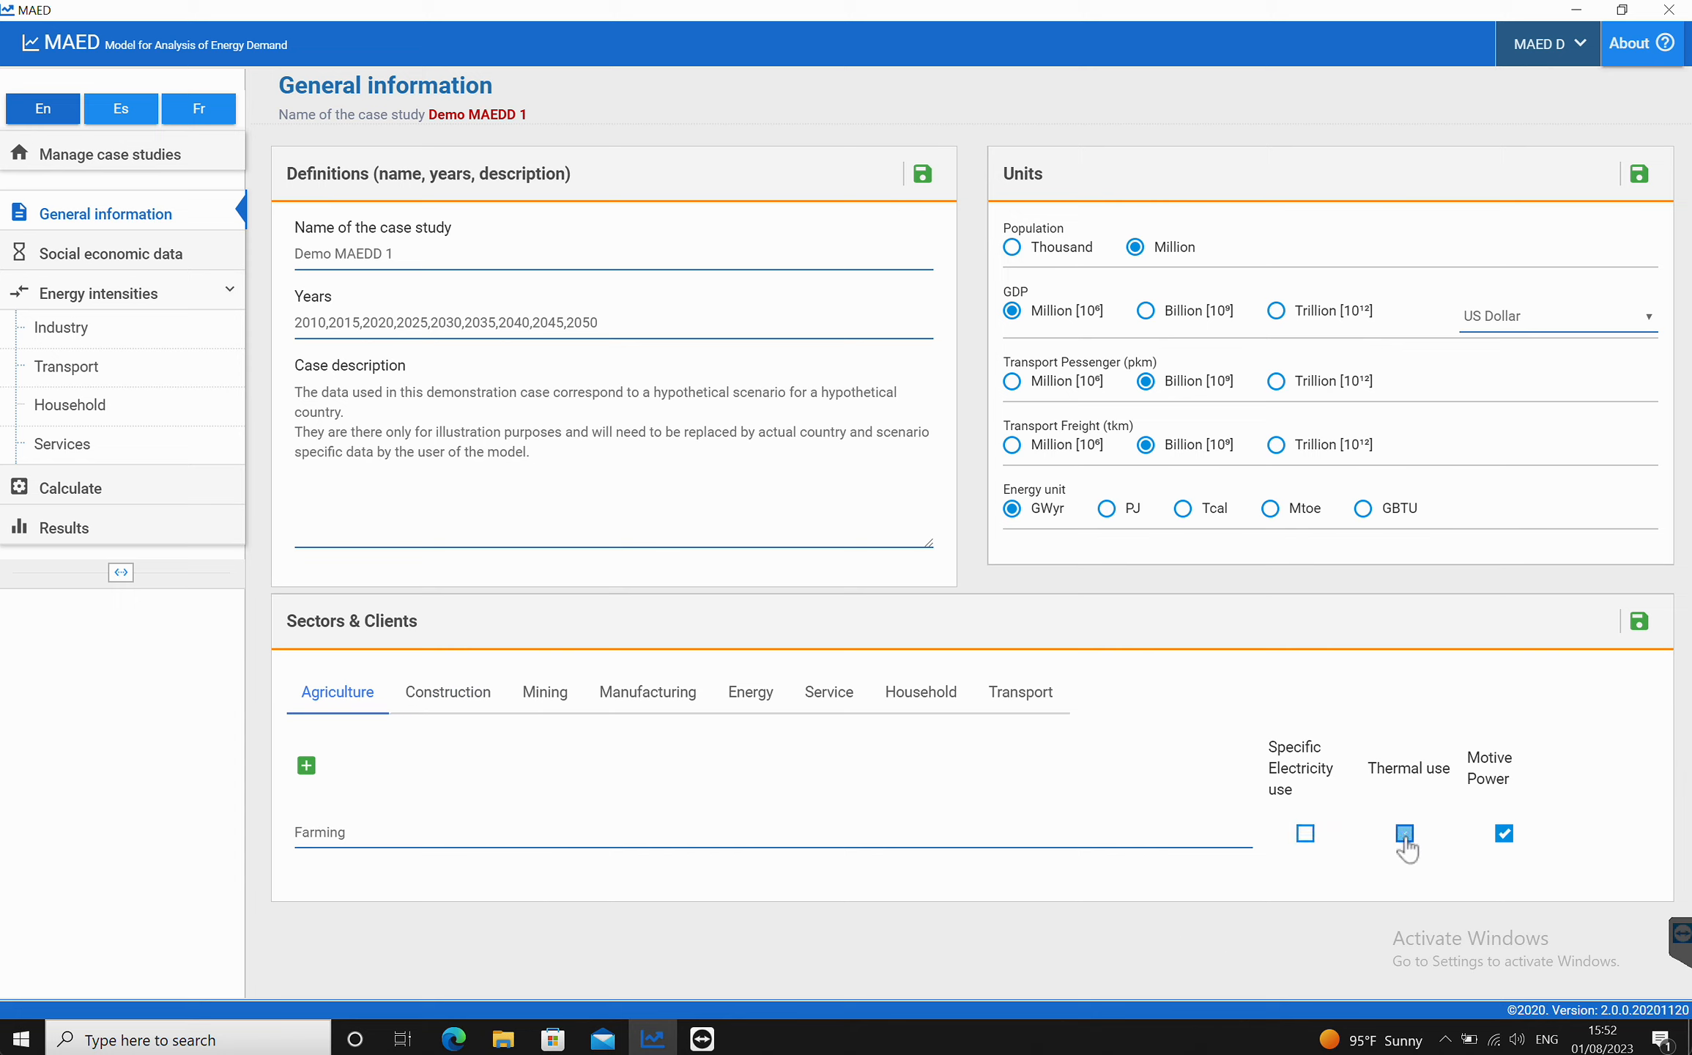
pyautogui.click(1638, 621)
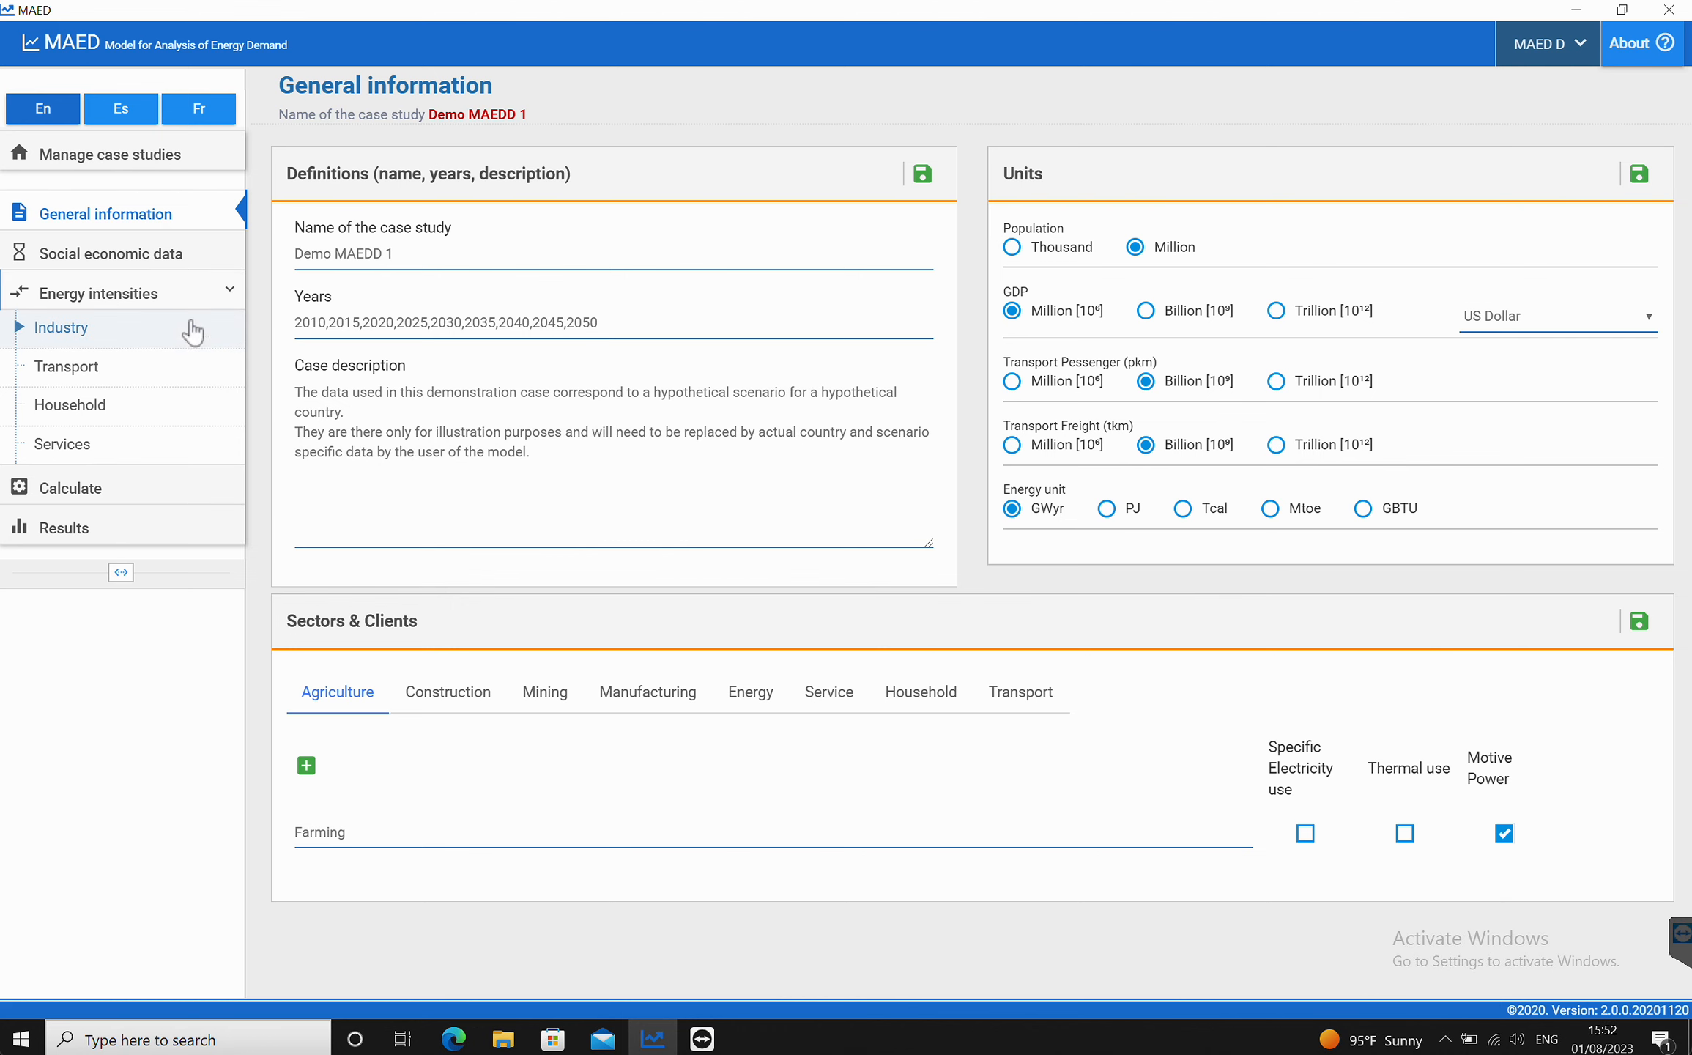
# Step: Check the Industry specific electricity and thermal use intensity tables for the Farming rows
pyautogui.click(65, 331)
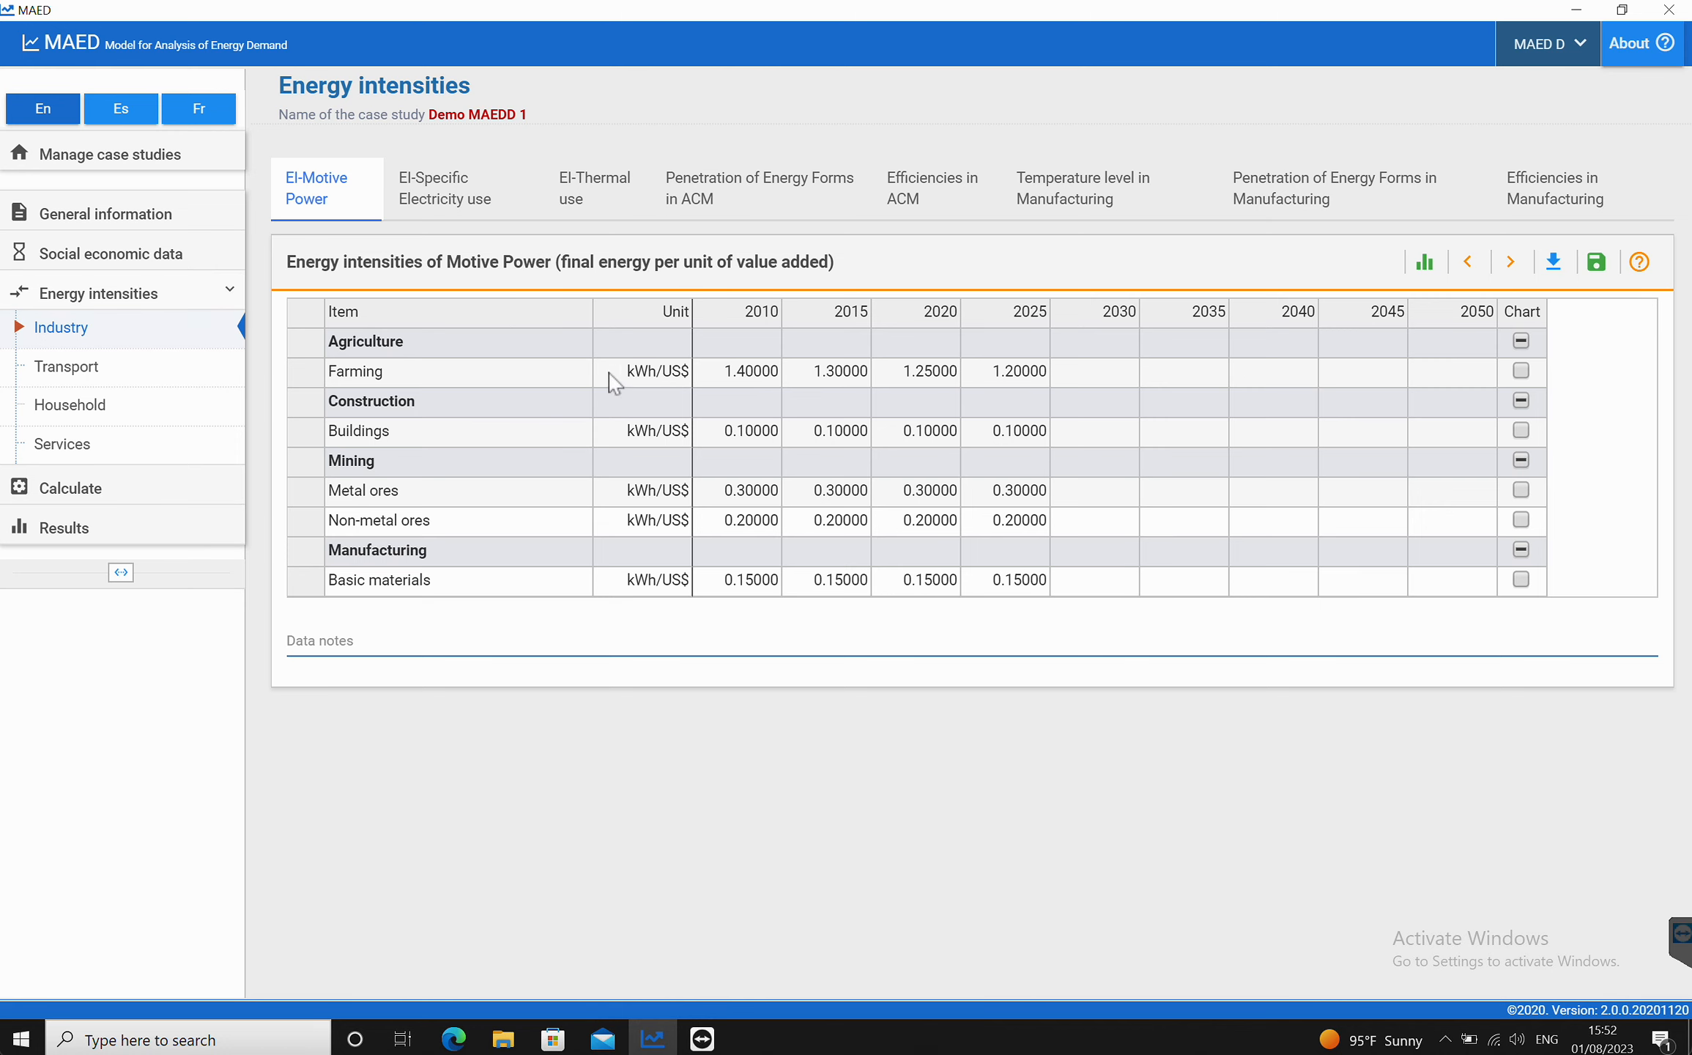
pyautogui.click(448, 202)
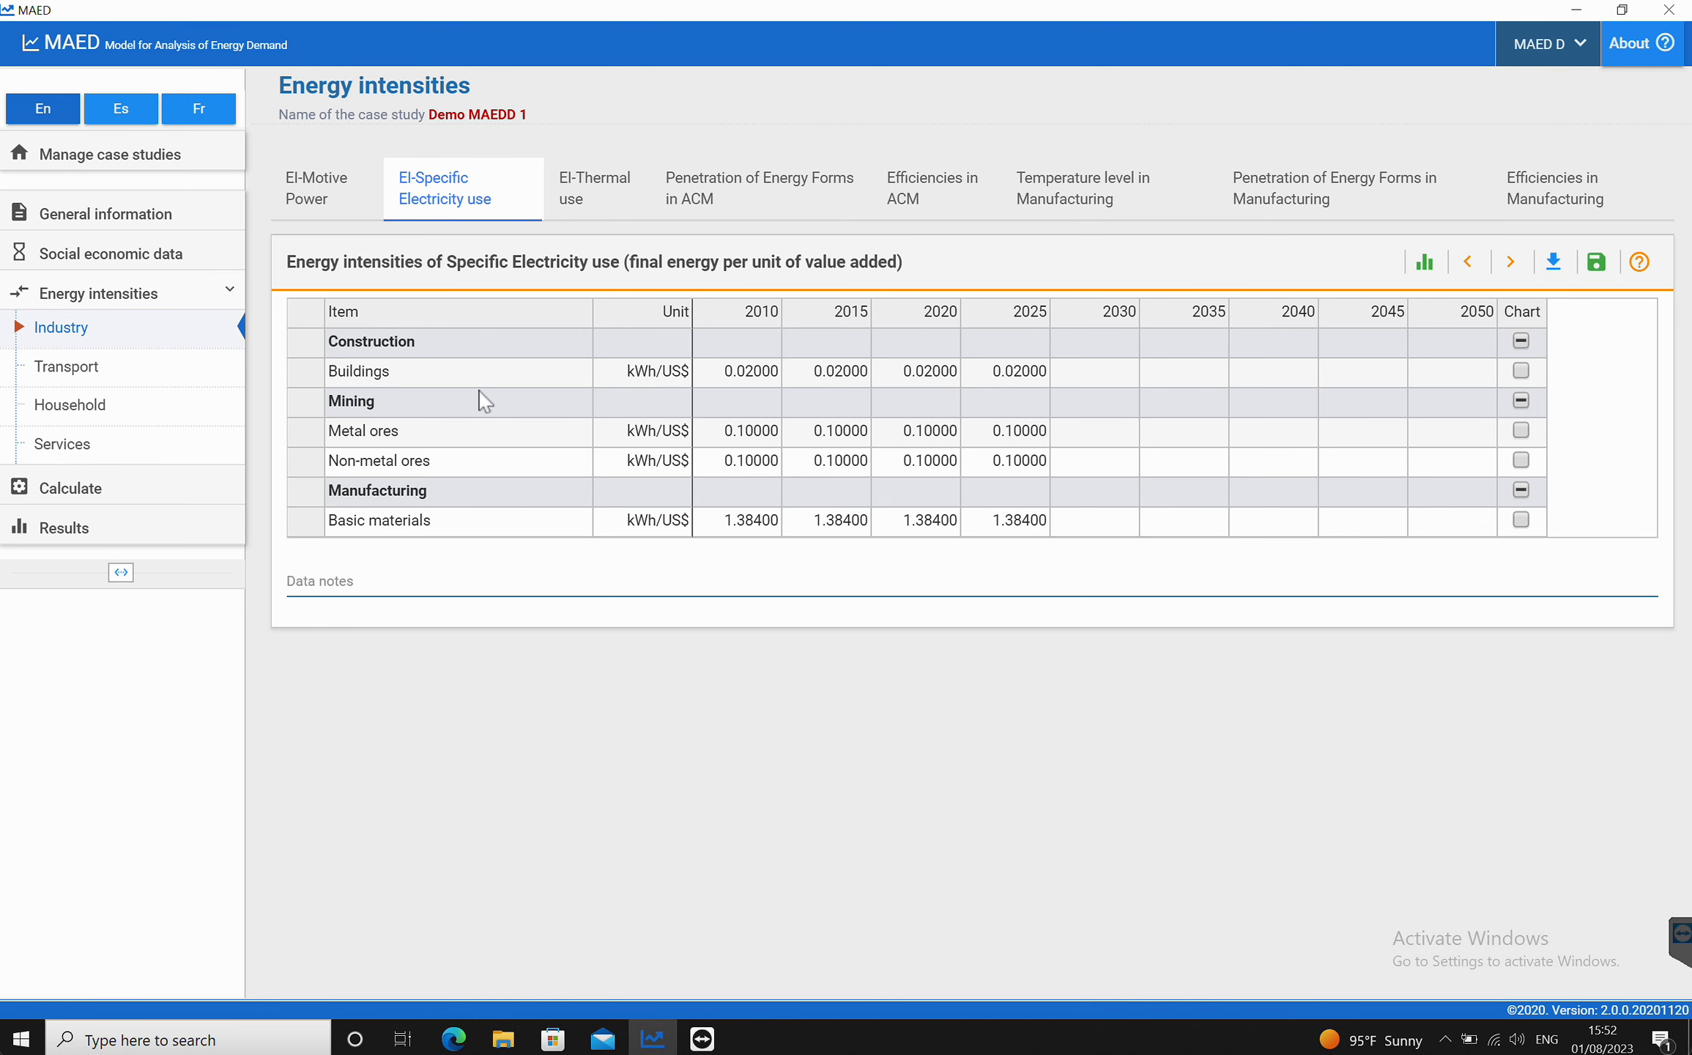
pyautogui.click(599, 188)
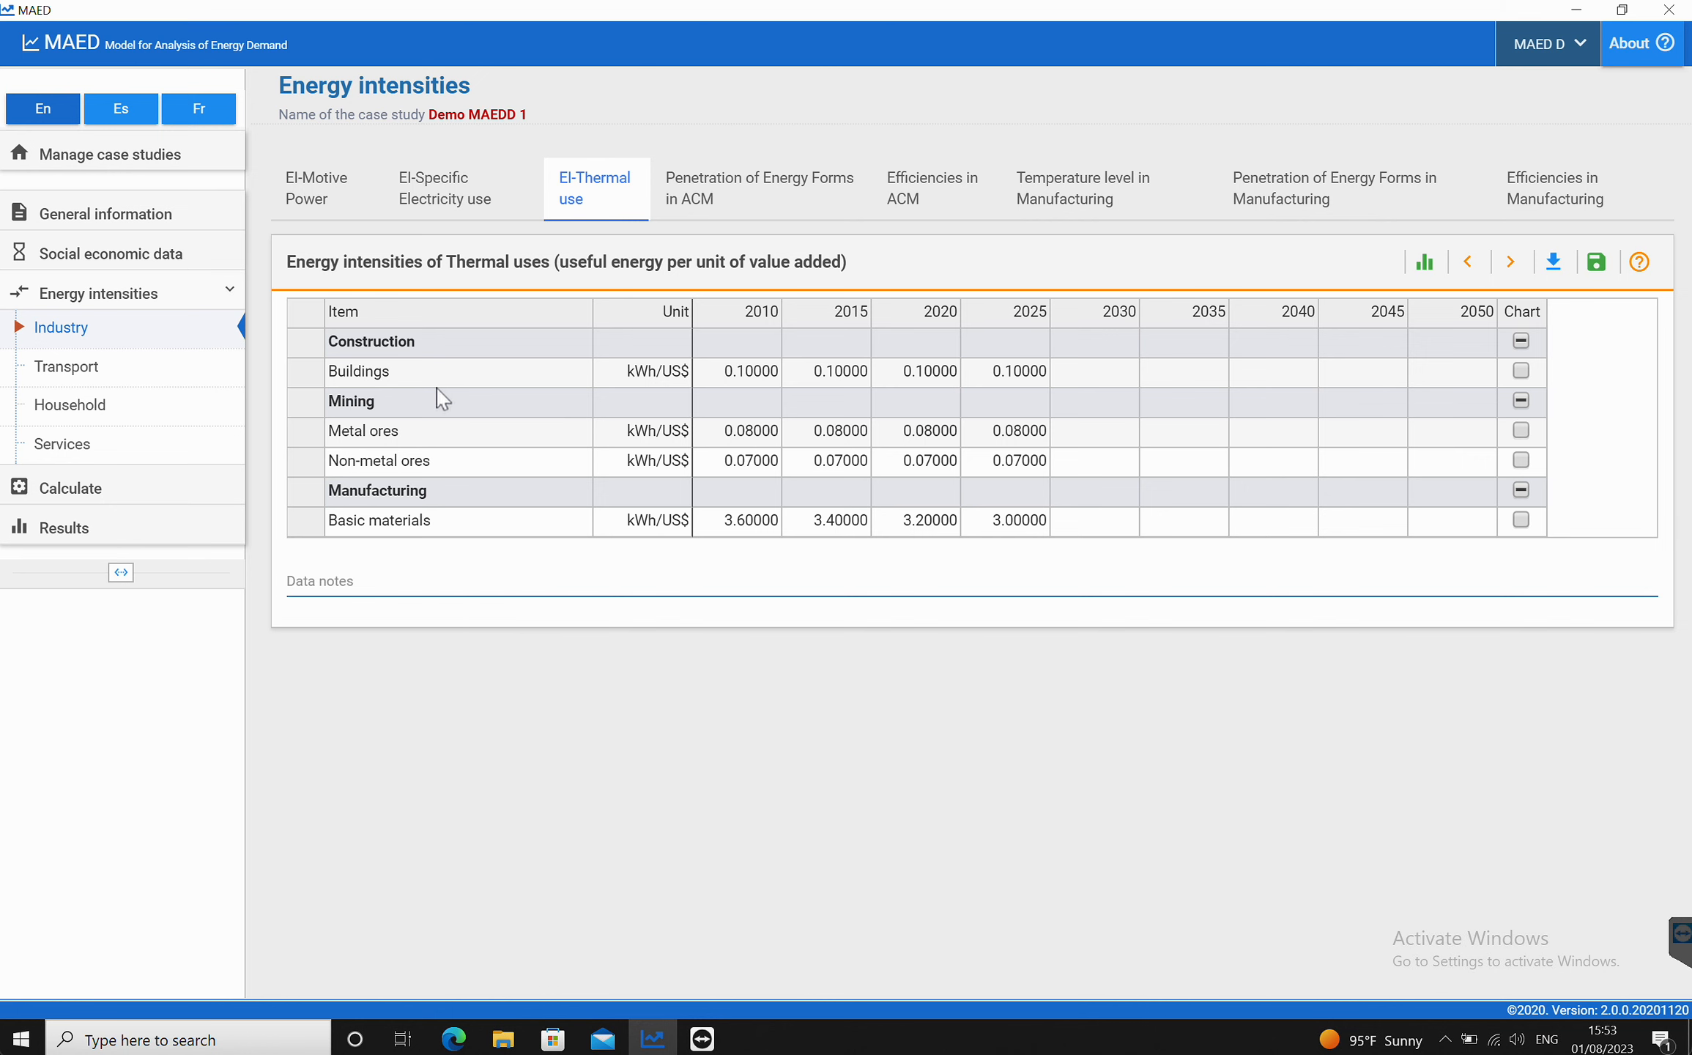
# Step: Open the Manufacturing sector's client settings in Sectors & Clients
pyautogui.click(70, 212)
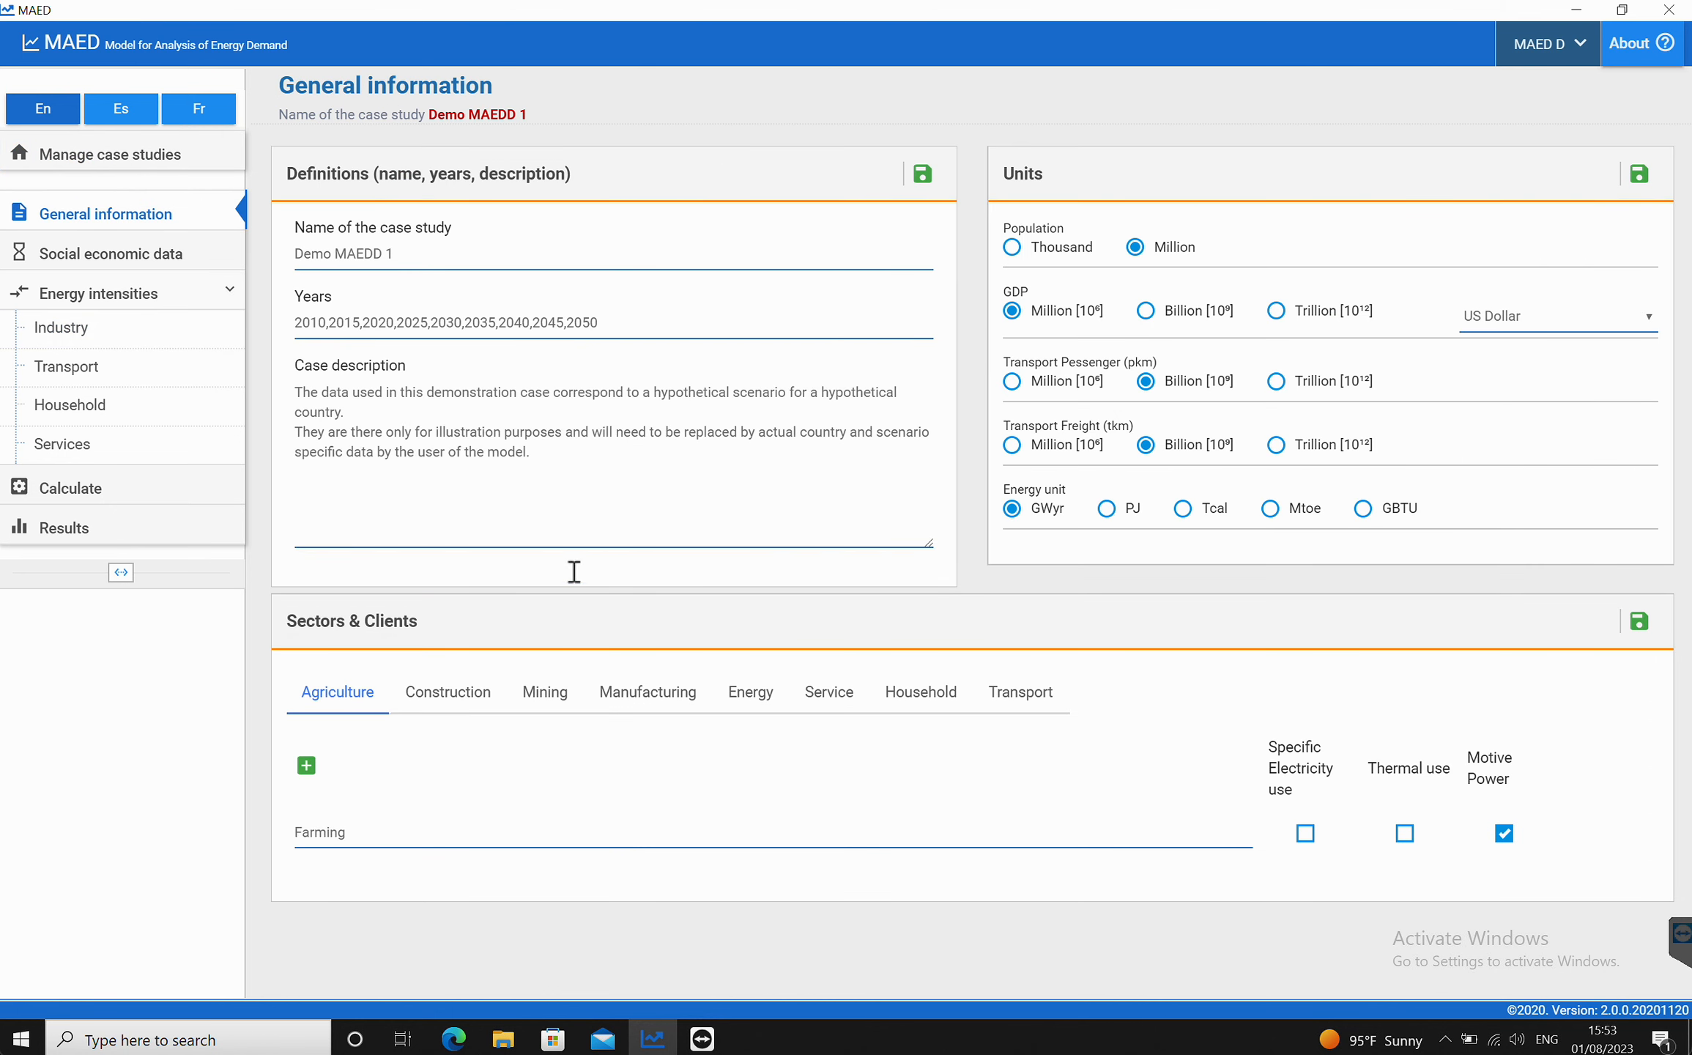
pyautogui.click(626, 691)
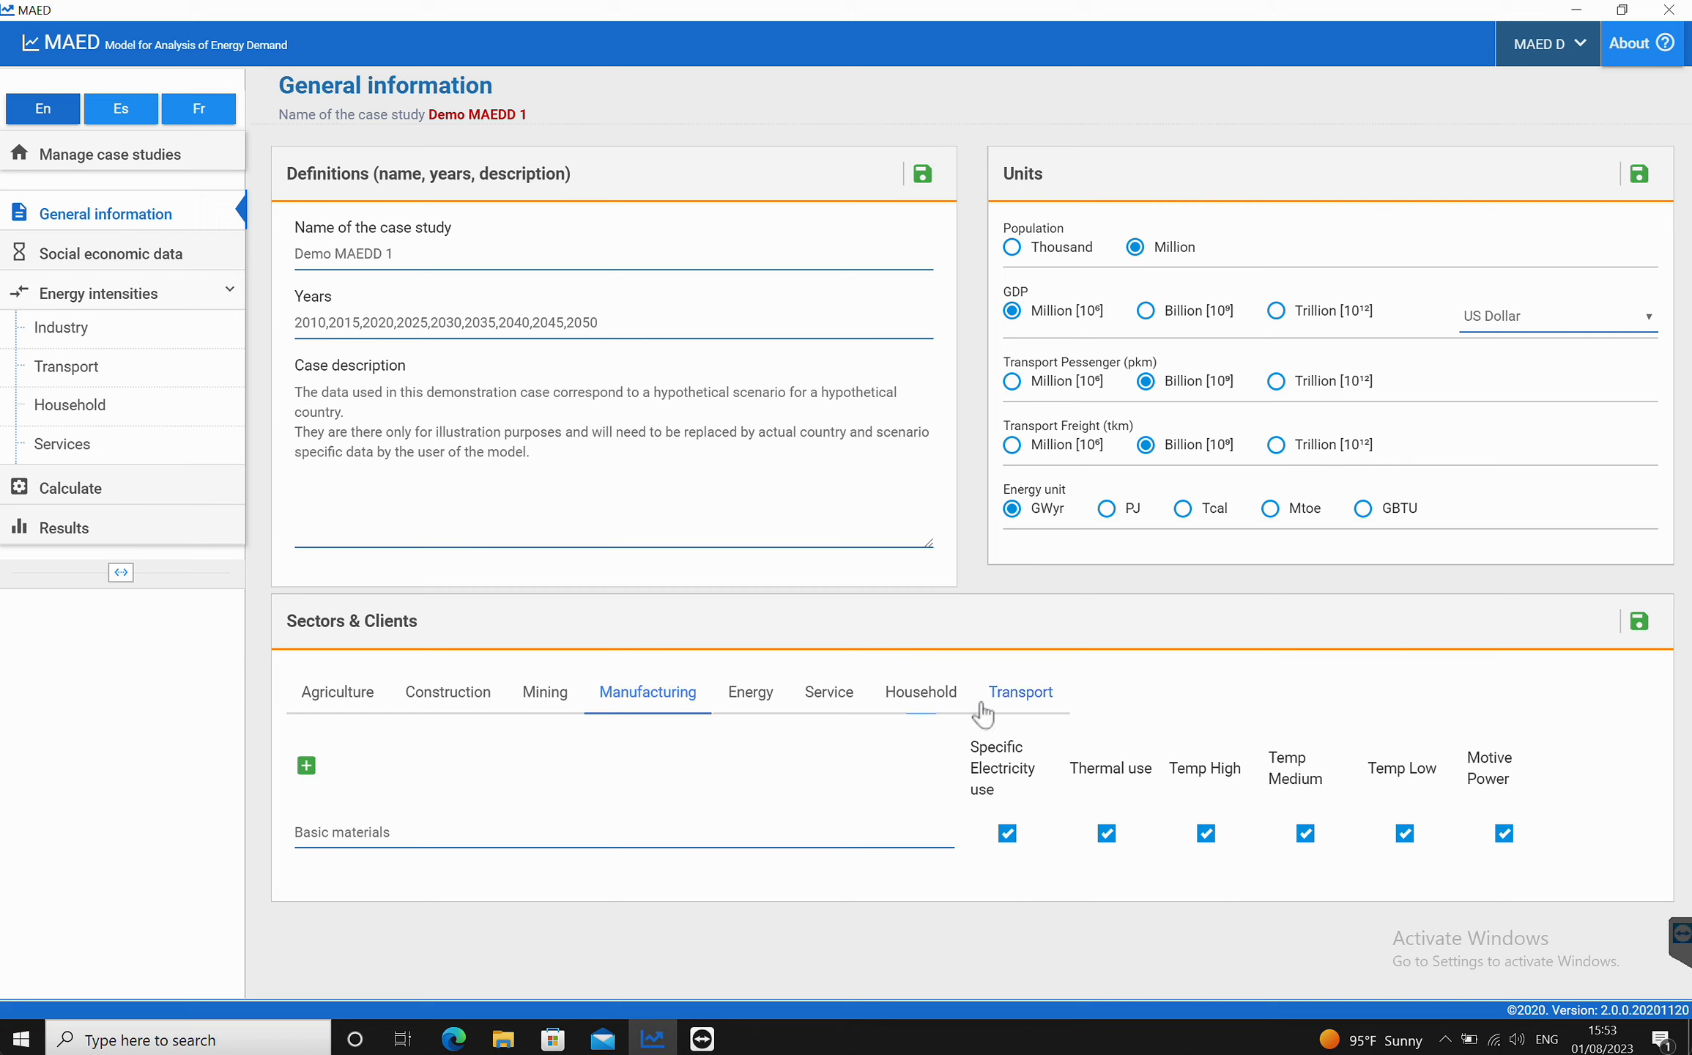